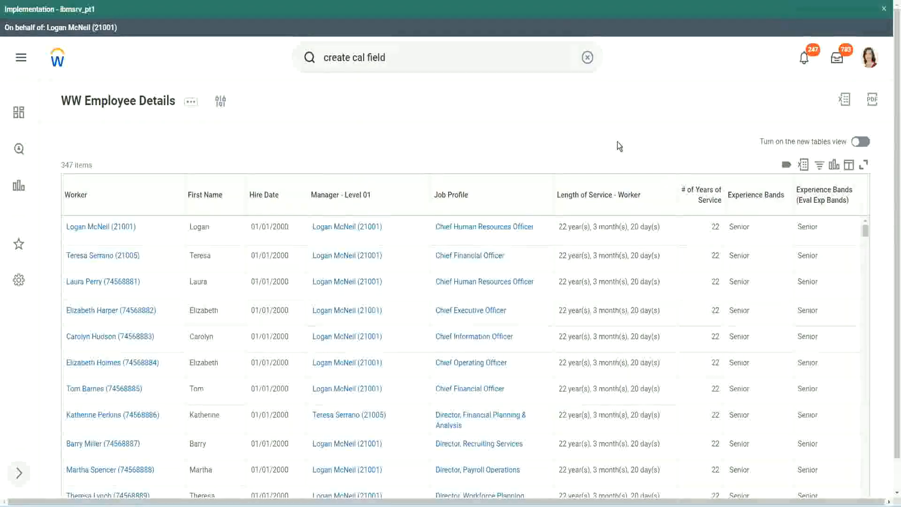
Copy the name of the existing CF-WW-Eval Exp-Derive Experience Bands from Years of Service calculated field
{"action": "left_click", "coordinate": [781, 221]}
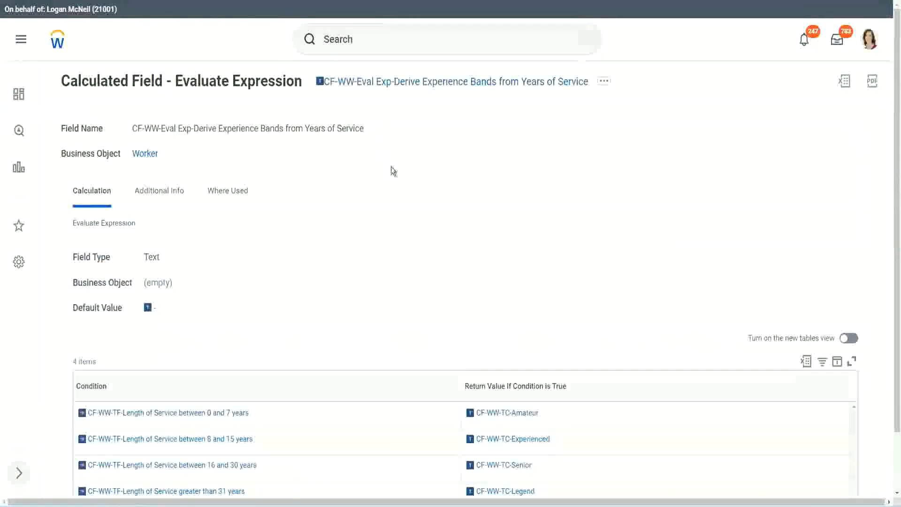
{"action": "right_click", "coordinate": [392, 82]}
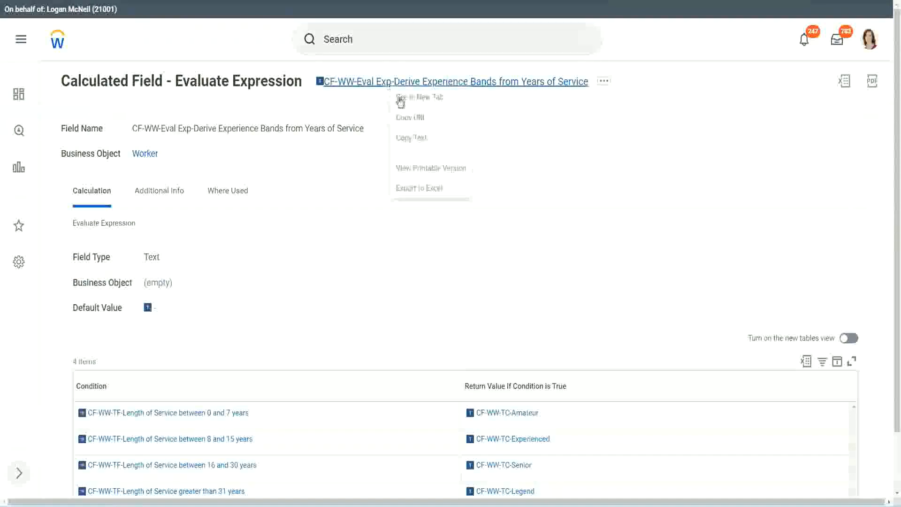
{"action": "left_click", "coordinate": [424, 140]}
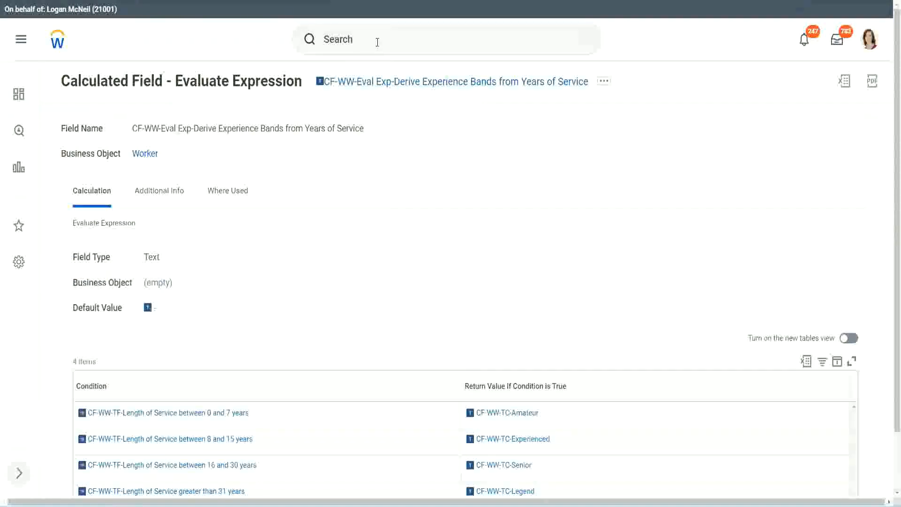
Search for "create calc field" and open the Create Calculated Field task
{"action": "left_click", "coordinate": [377, 41]}
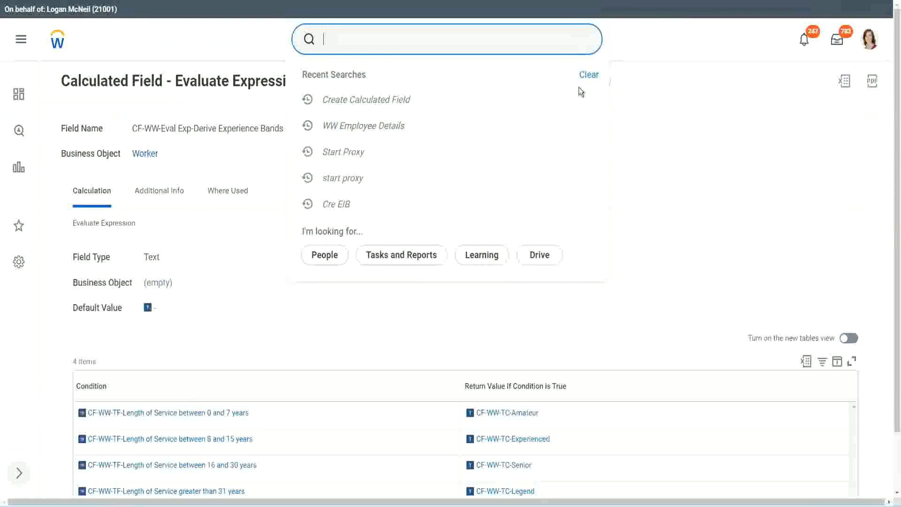
{"action": "left_click", "coordinate": [356, 34]}
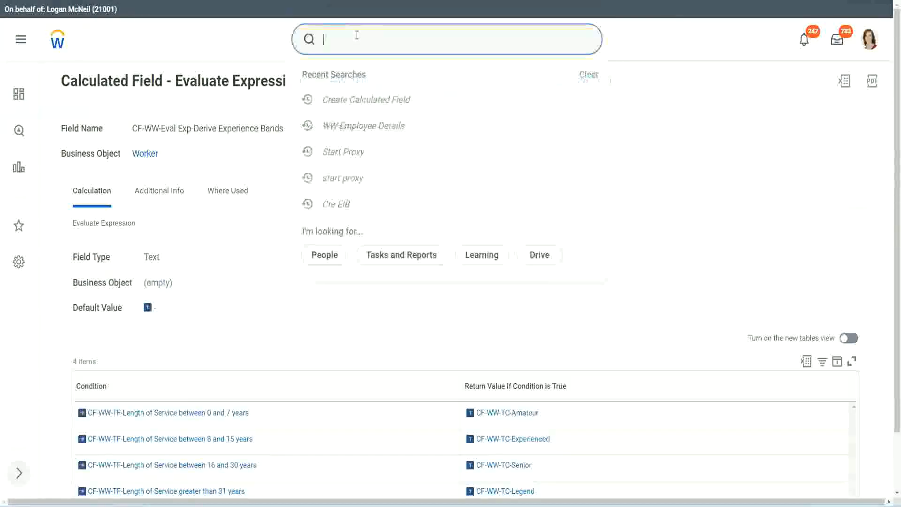
{"action": "type", "text": "create calc"}
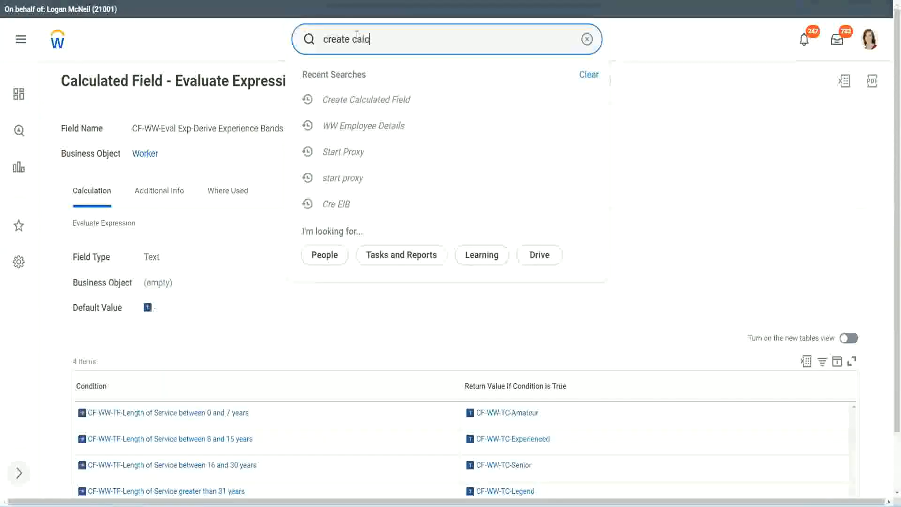
{"action": "type", "text": " field"}
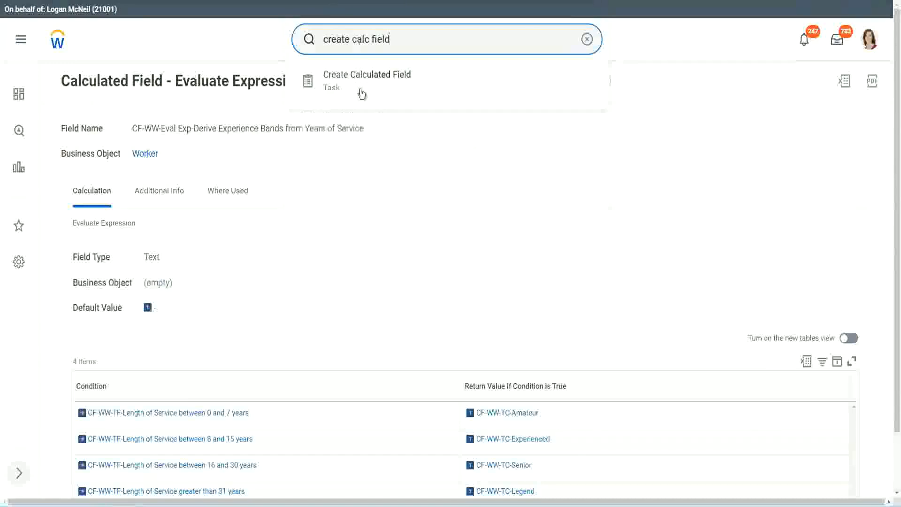
{"action": "left_click", "coordinate": [371, 86]}
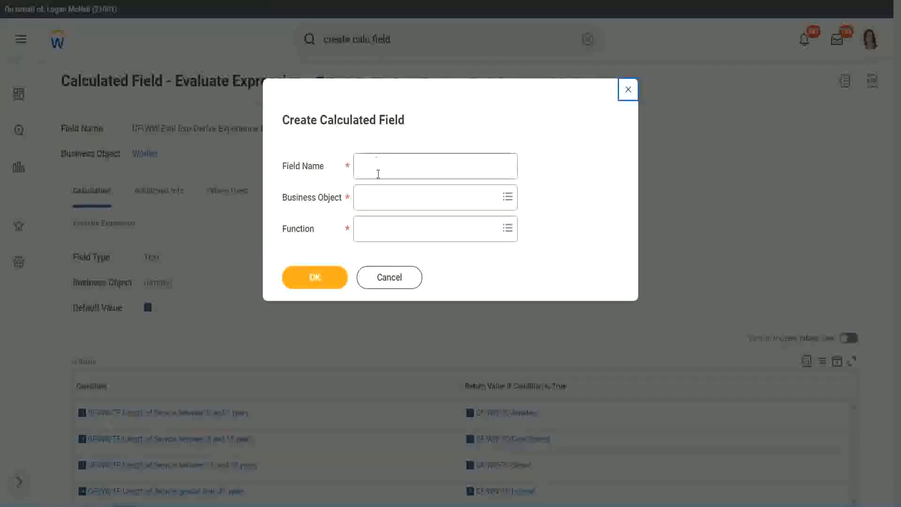
Name the new calculated field "CF-WW-LRB-Identify Experience Bands from years of Service"
{"action": "left_click", "coordinate": [379, 167]}
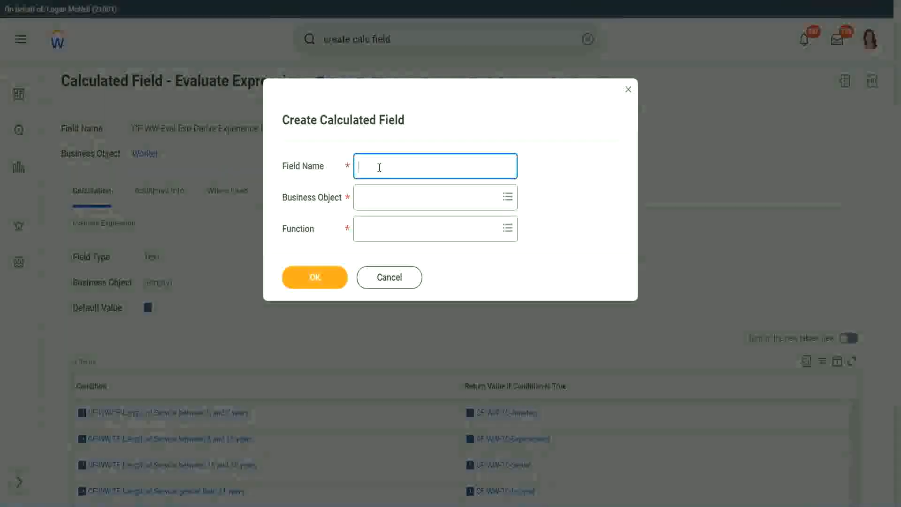
{"action": "type", "text": "CF"}
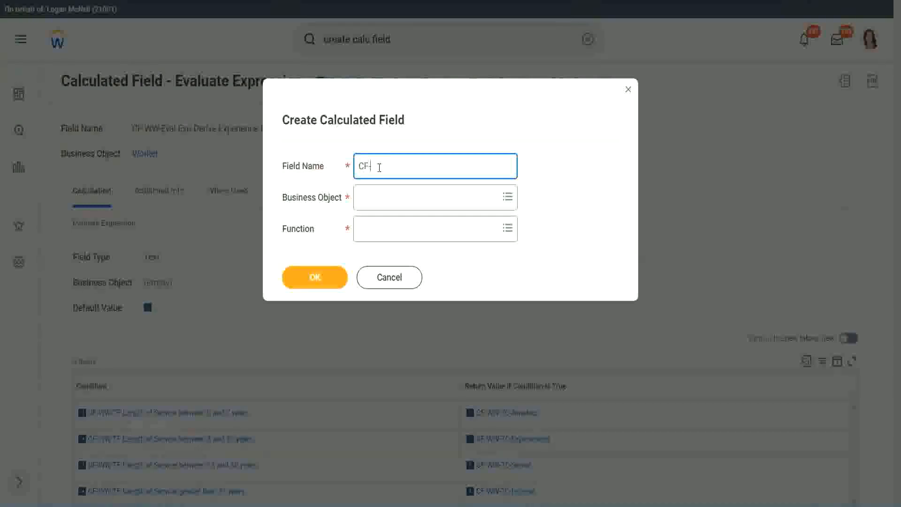
{"action": "type", "text": "-WW-LRB-Identify Exe"}
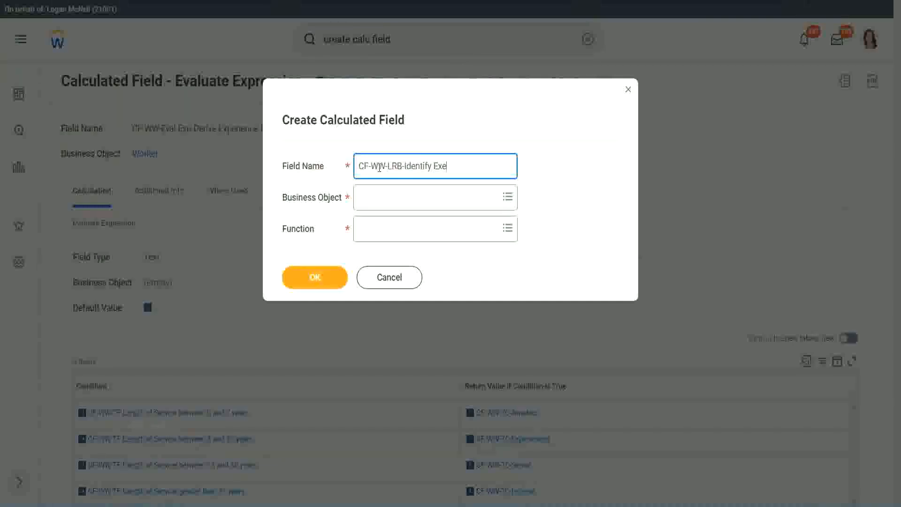
{"action": "key", "text": "BackSpace"}
{"action": "type", "text": "perience Bands from ye"}
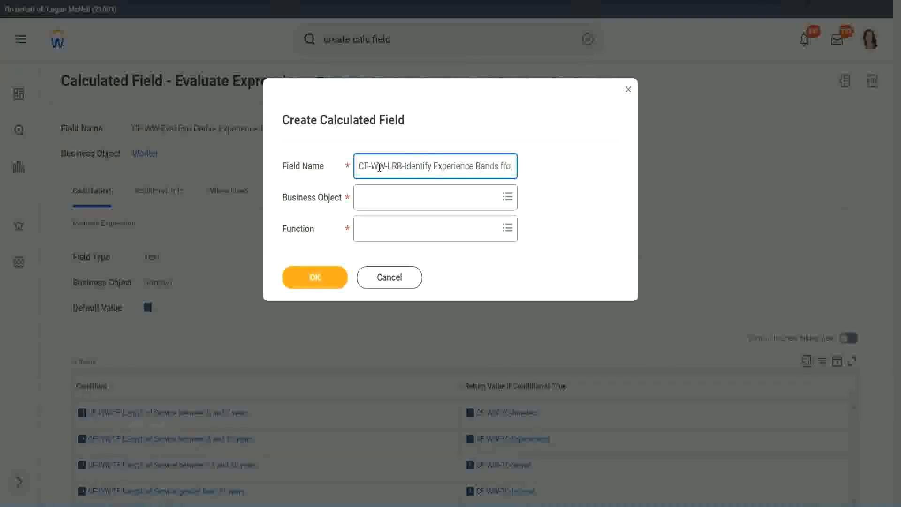
{"action": "type", "text": "ars of Service"}
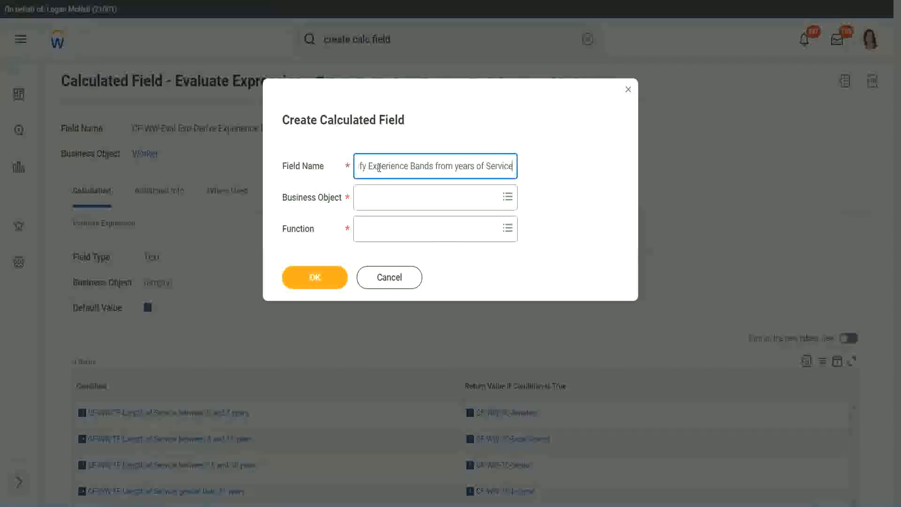
Set the business object to Worker and the function to Lookup Range Band, and proceed to the calculation setup
{"action": "key", "text": "Tab"}
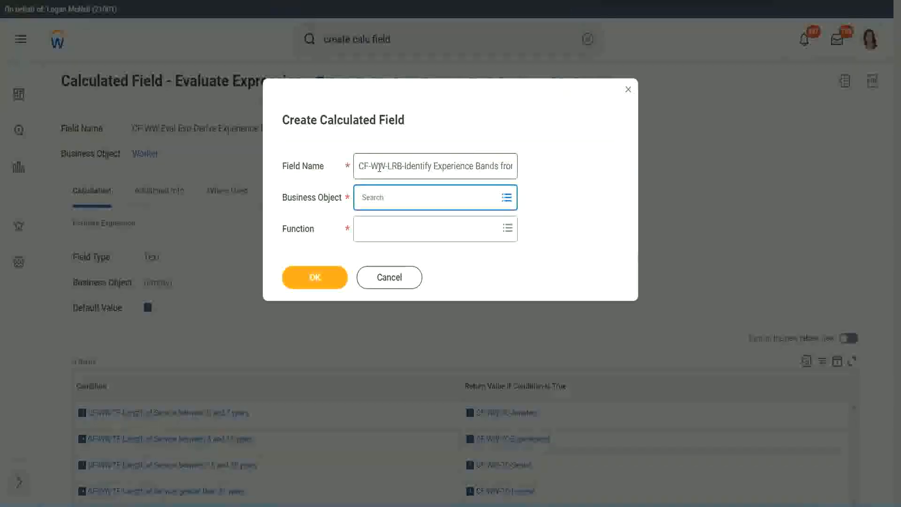
{"action": "type", "text": "worker"}
{"action": "key", "text": "Return"}
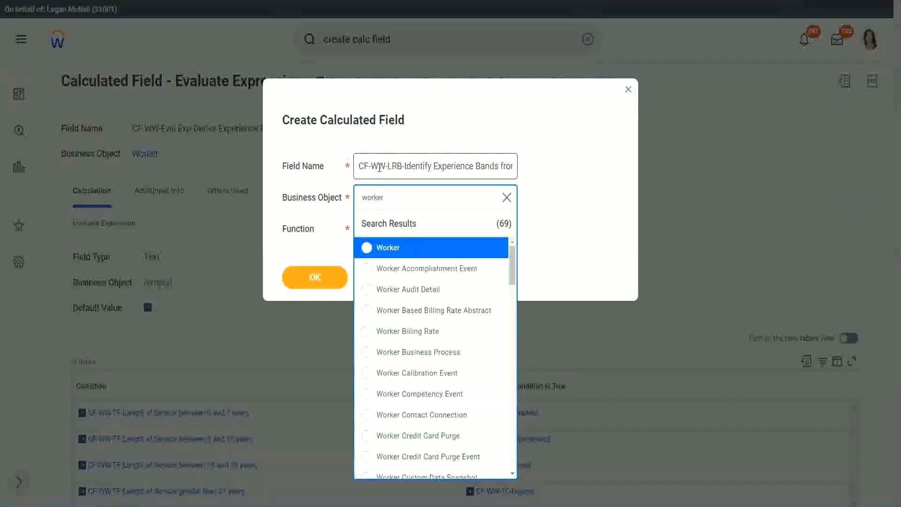
{"action": "key", "text": "Return"}
{"action": "key", "text": "Tab"}
{"action": "type", "text": "lrb"}
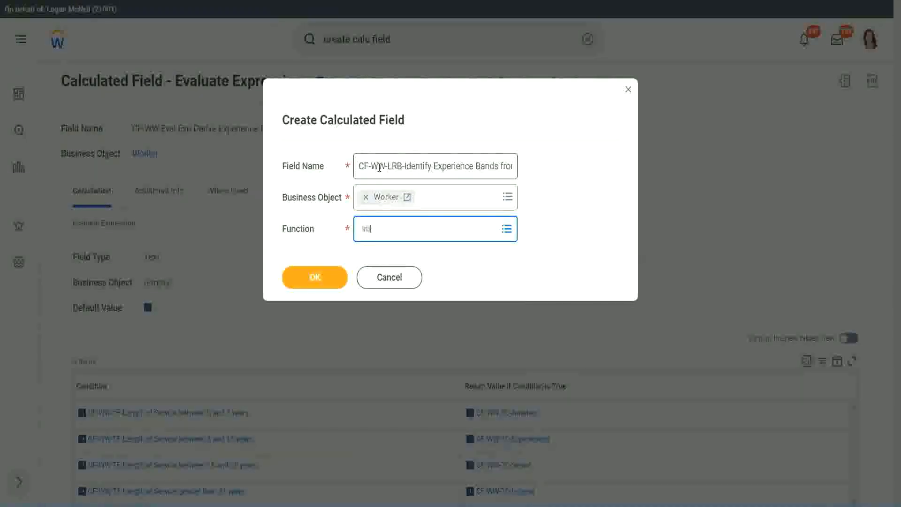
{"action": "key", "text": "Return"}
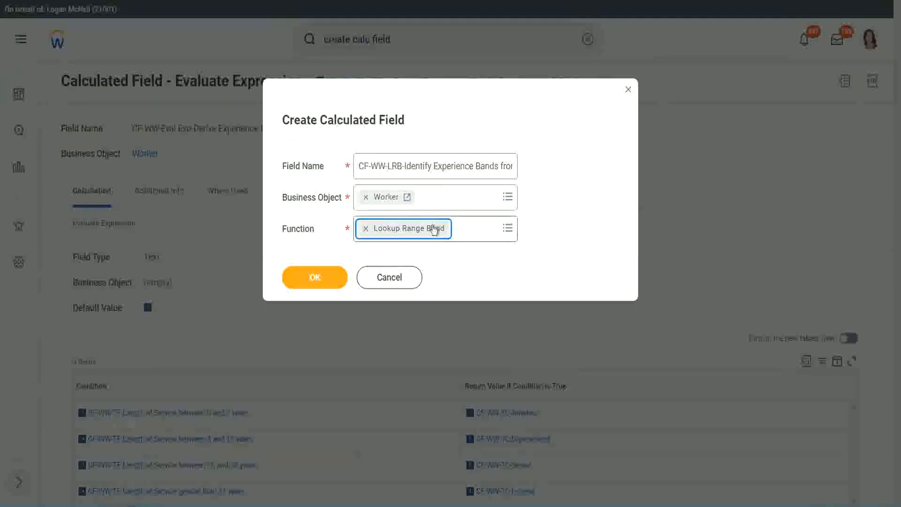
{"action": "left_click", "coordinate": [322, 278]}
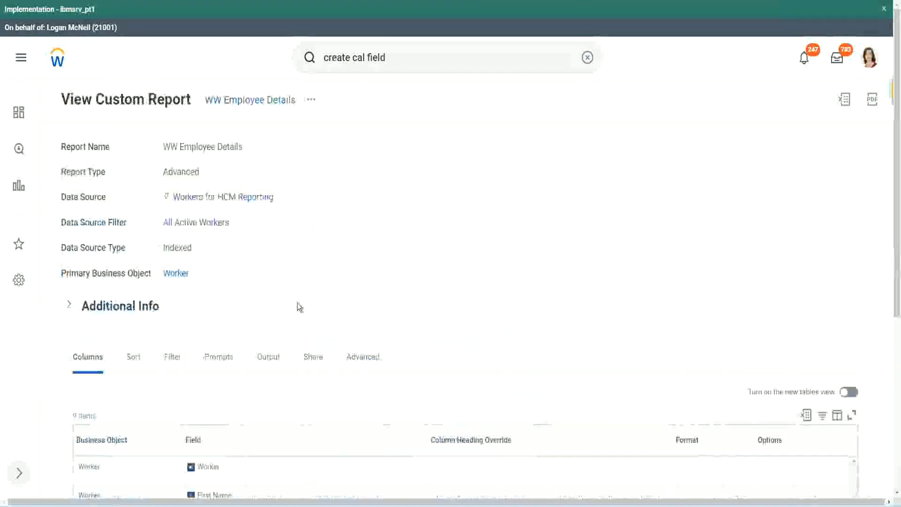
Copy the field name CF-WW-Convert Text To Number-Number of Years from Length of Service from the WW Employee Details report and use it as Source Field
{"action": "scroll", "coordinate": [300, 306], "scroll_direction": "down", "scroll_amount": 5}
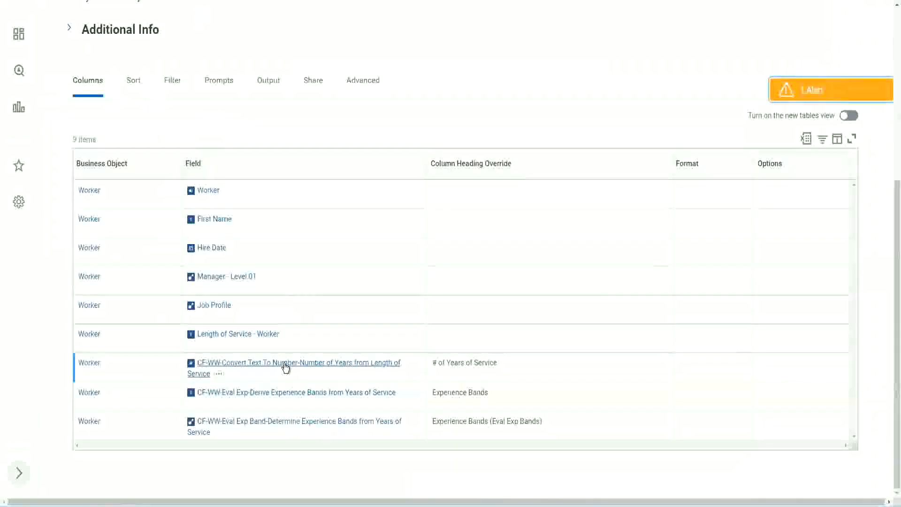
{"action": "right_click", "coordinate": [284, 368]}
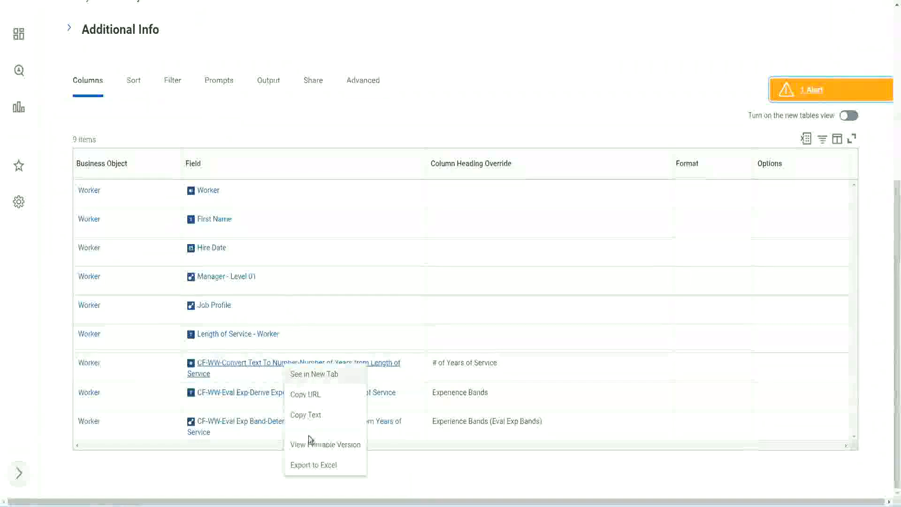
{"action": "left_click", "coordinate": [308, 414]}
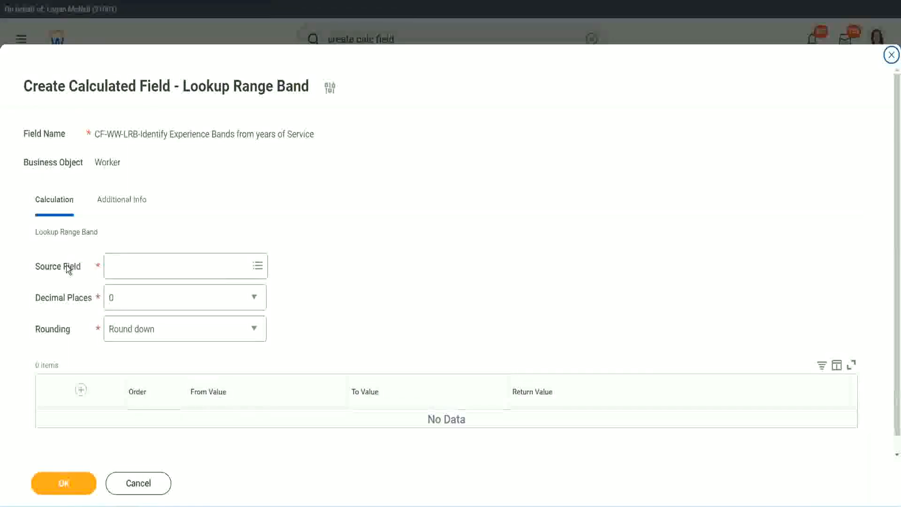
{"action": "left_click", "coordinate": [141, 266]}
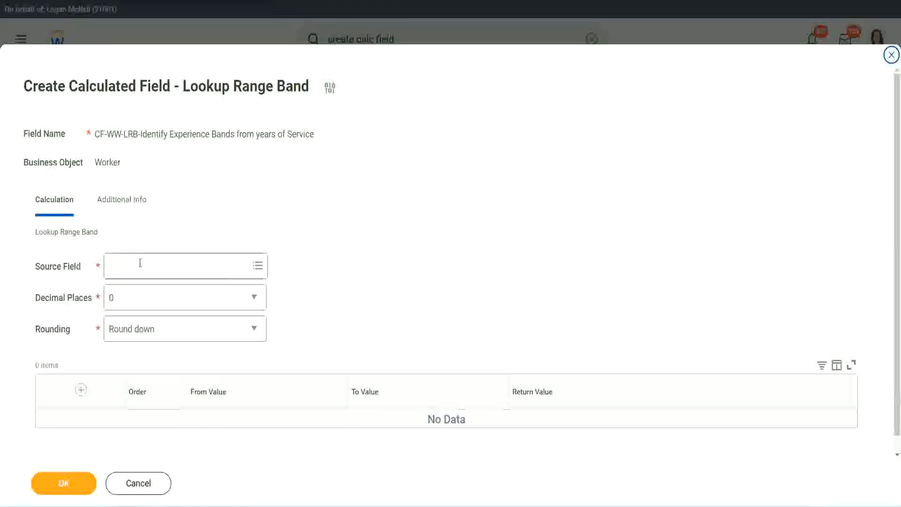
{"action": "key", "text": "Return"}
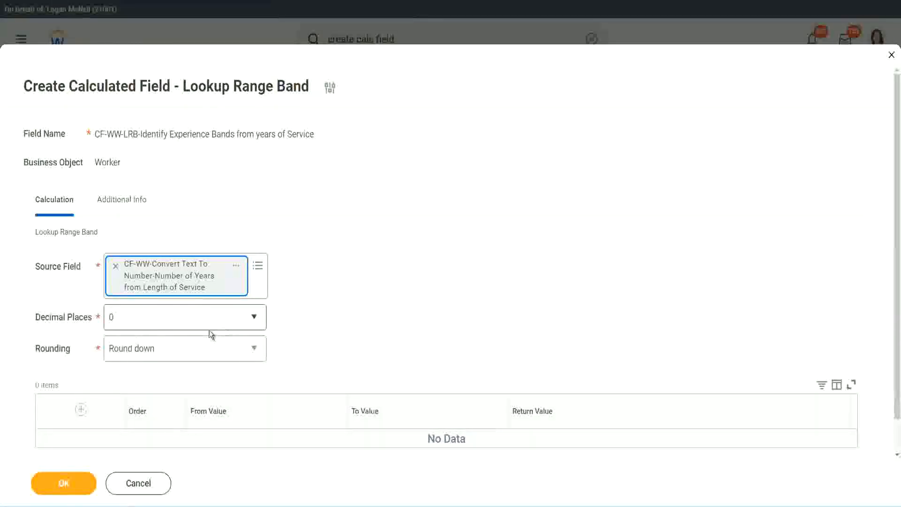
Keep Decimal Places at 0 and set Rounding to Round for the lookup range band
{"action": "left_click", "coordinate": [176, 323]}
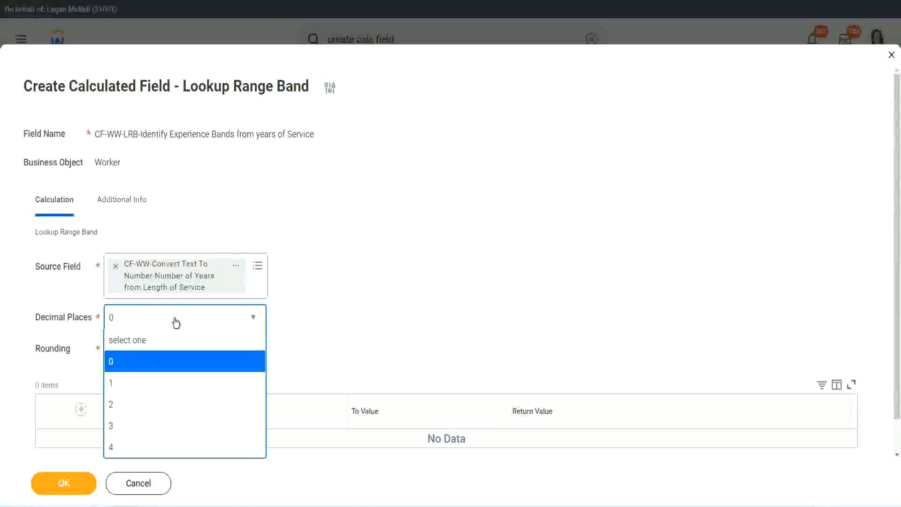
{"action": "left_click", "coordinate": [351, 309]}
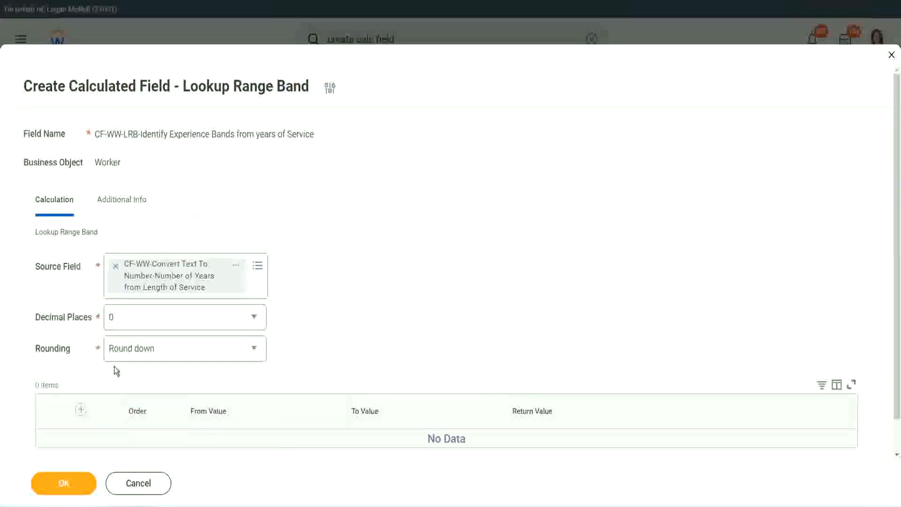
{"action": "left_click", "coordinate": [144, 351]}
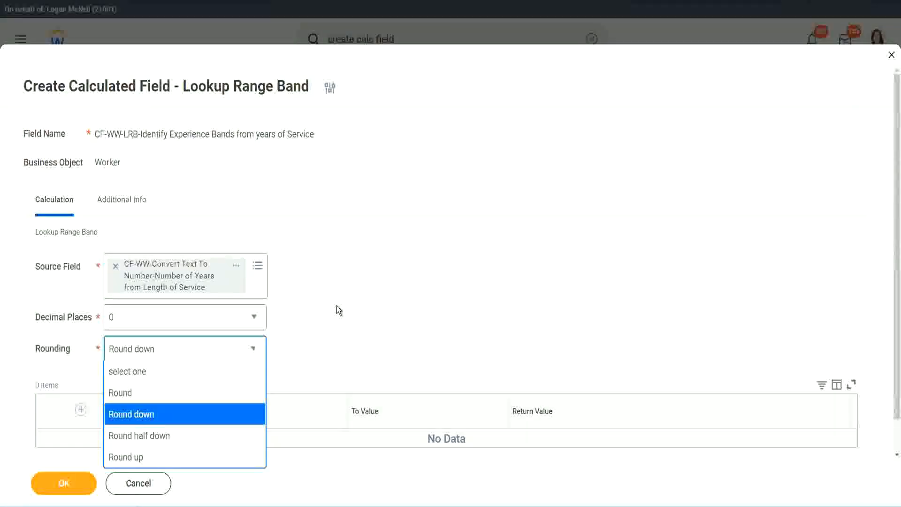
{"action": "left_click", "coordinate": [316, 346]}
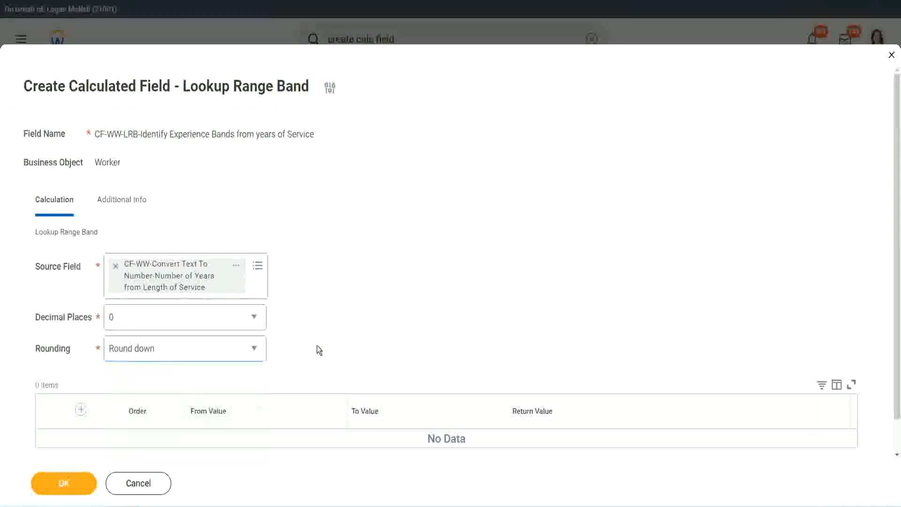
{"action": "left_click", "coordinate": [154, 354]}
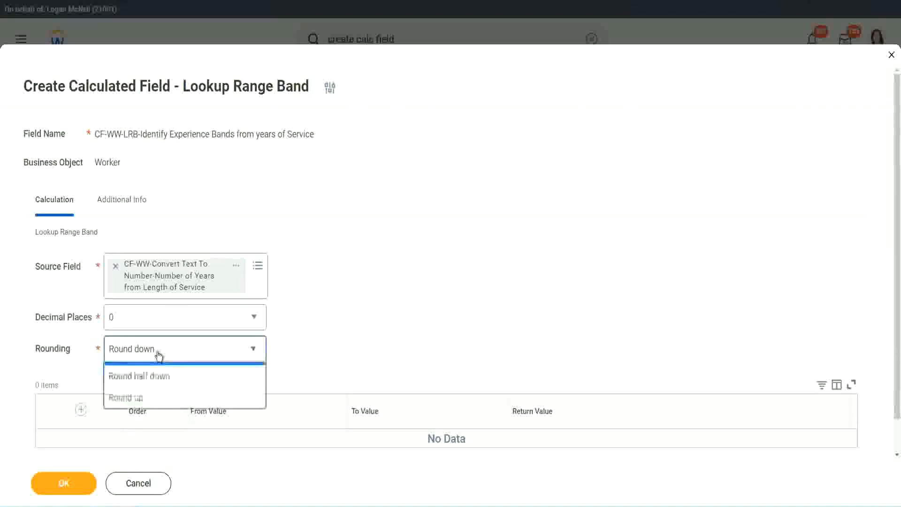
{"action": "left_click", "coordinate": [153, 392]}
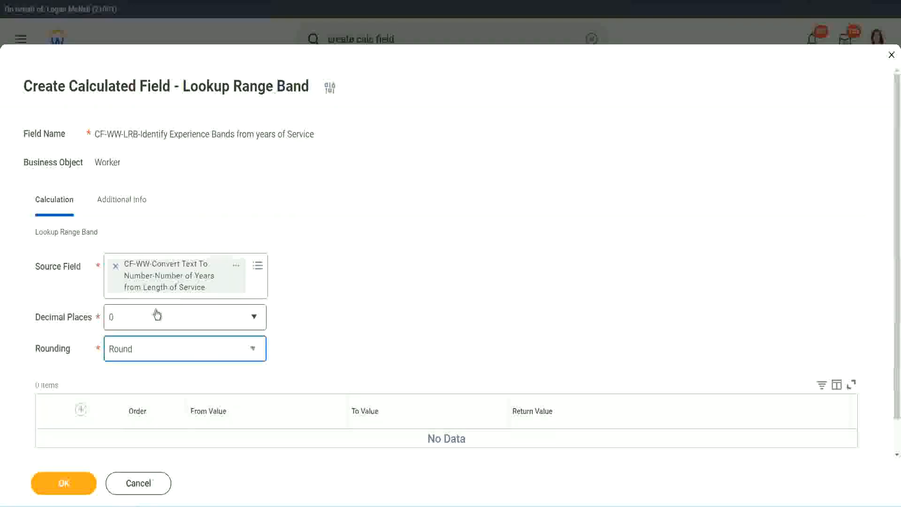
Add a first range band from 0 to 7 with the return value Amateur
{"action": "left_click", "coordinate": [82, 410]}
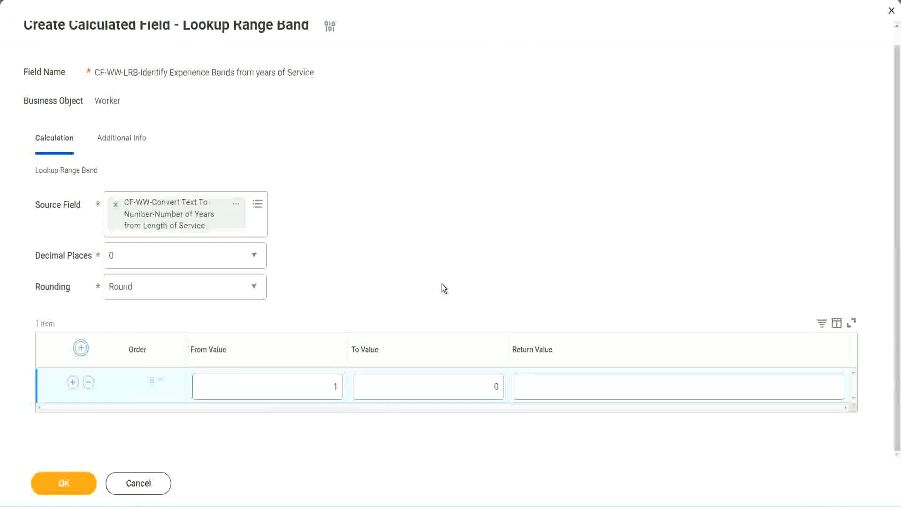
{"action": "left_click", "coordinate": [327, 391]}
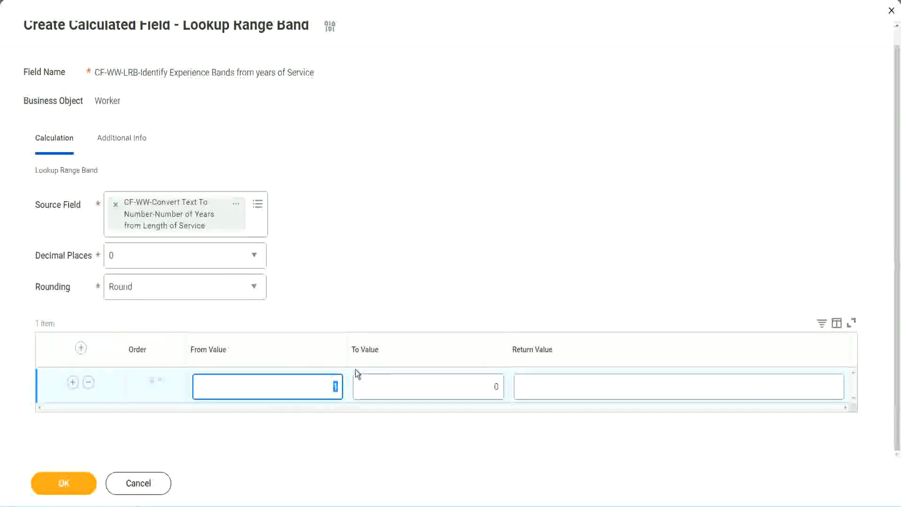
{"action": "key", "text": "Tab"}
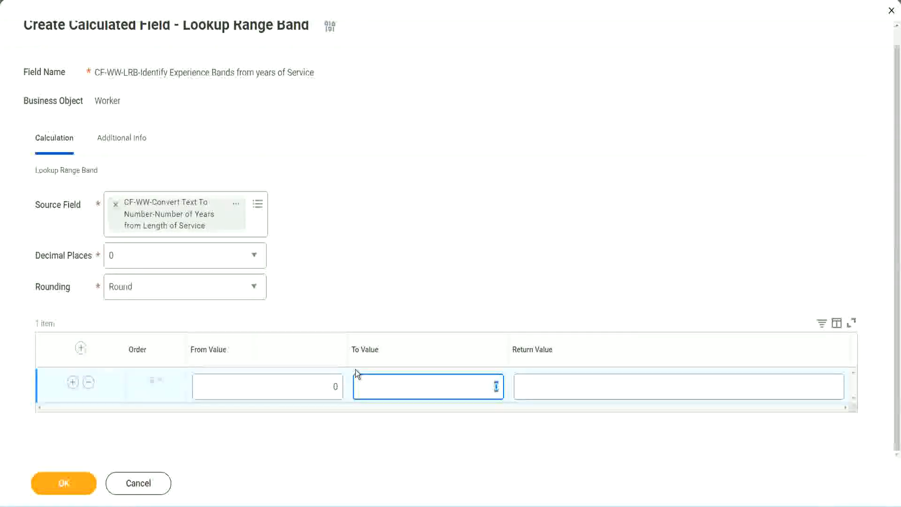
{"action": "type", "text": "7"}
{"action": "key", "text": "Tab"}
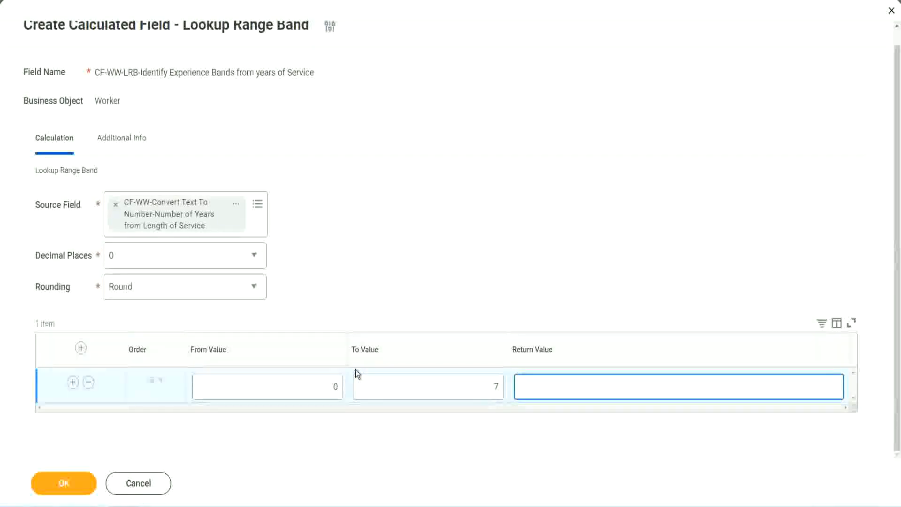
{"action": "type", "text": "Amateur"}
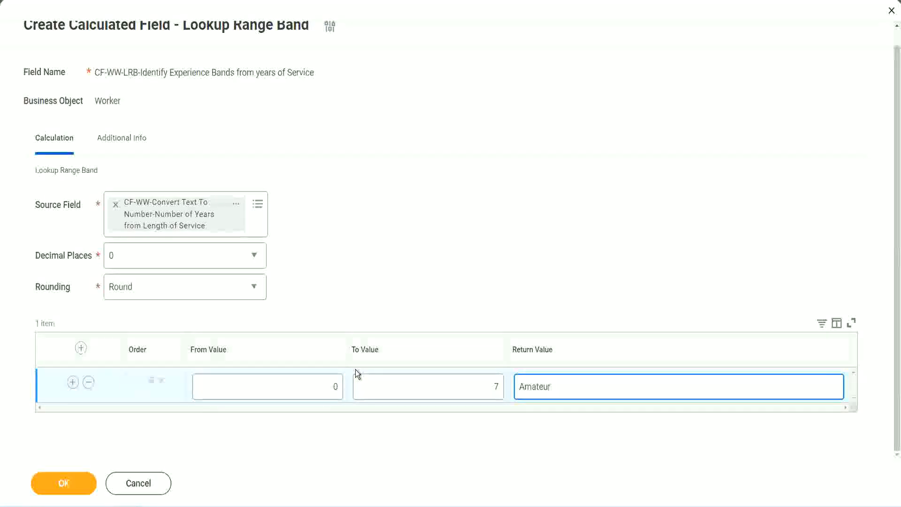
{"action": "left_click", "coordinate": [311, 393]}
{"action": "left_click", "coordinate": [482, 378]}
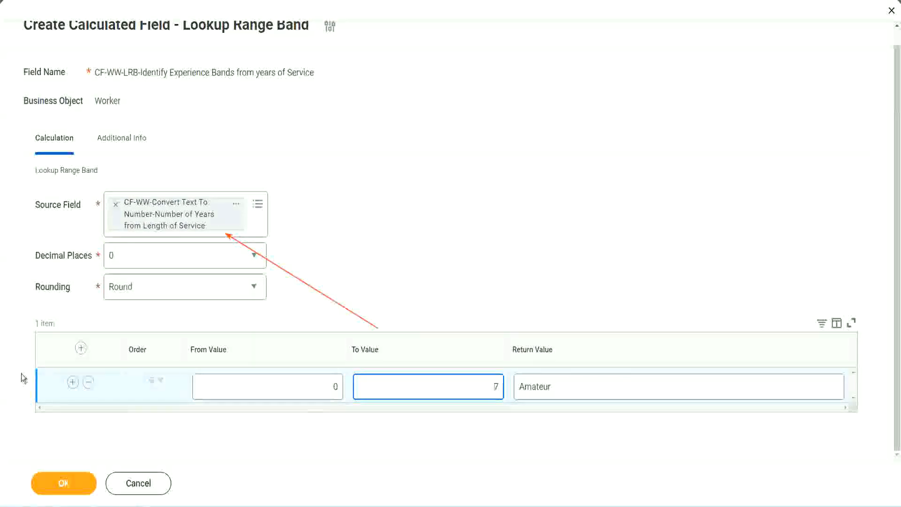
Add a second range band from 8 to 15 with the return value Experienced
{"action": "left_click", "coordinate": [72, 383]}
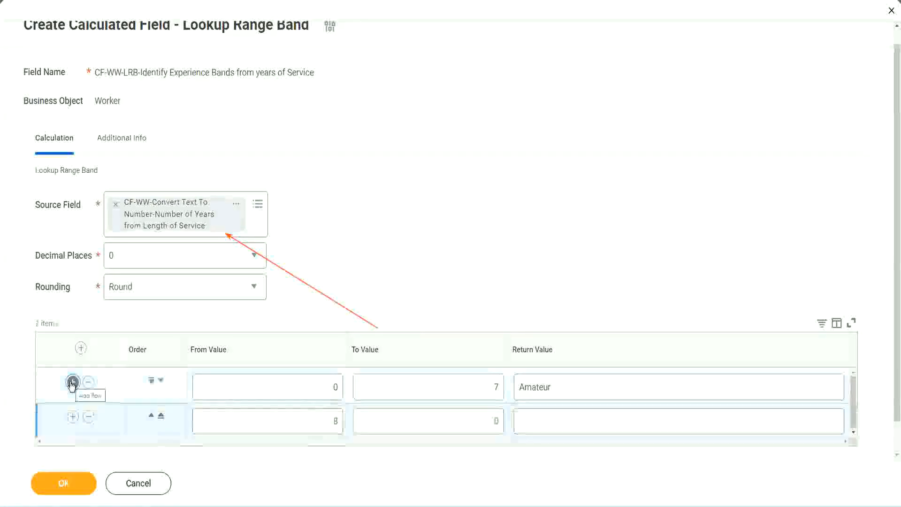
{"action": "left_click", "coordinate": [340, 421]}
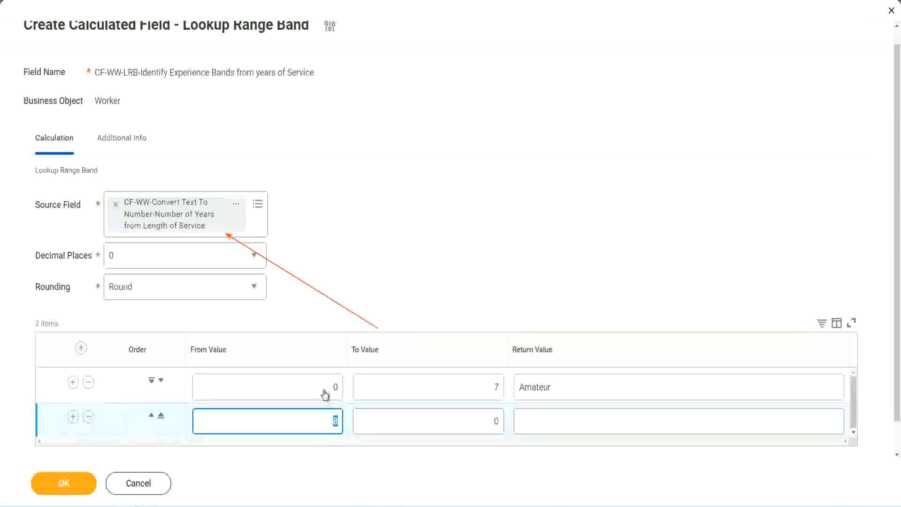
{"action": "left_click", "coordinate": [488, 388]}
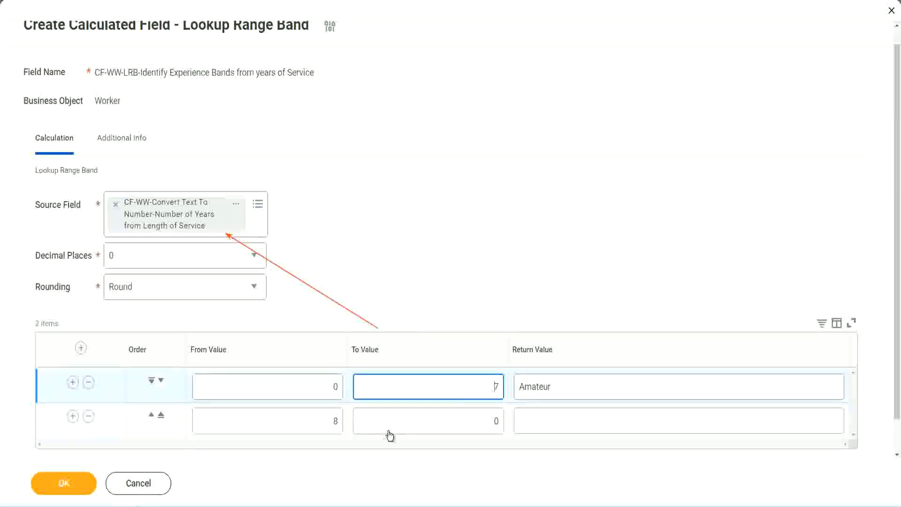
{"action": "left_click", "coordinate": [319, 421]}
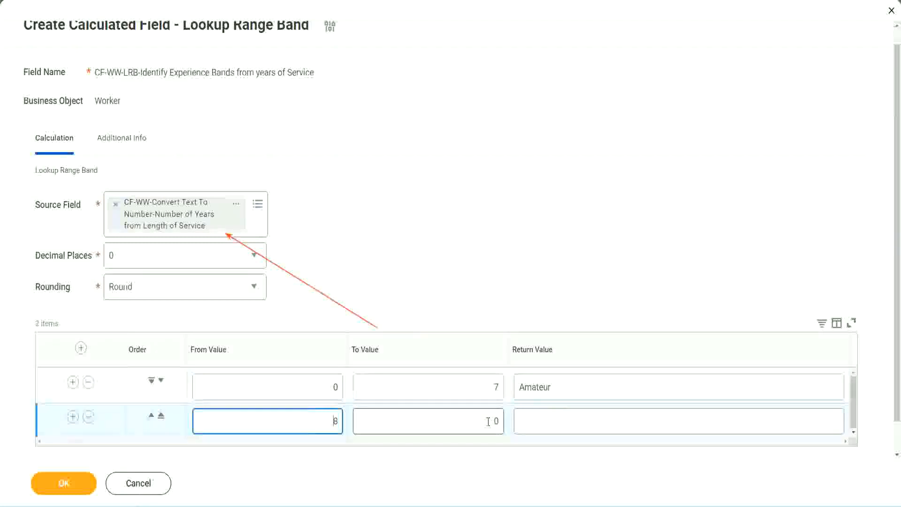
{"action": "left_click", "coordinate": [488, 421]}
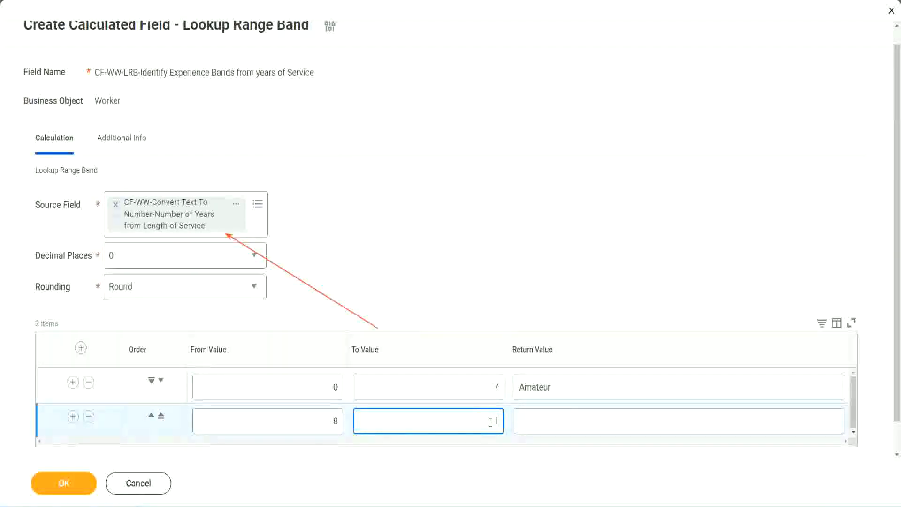
{"action": "type", "text": "15"}
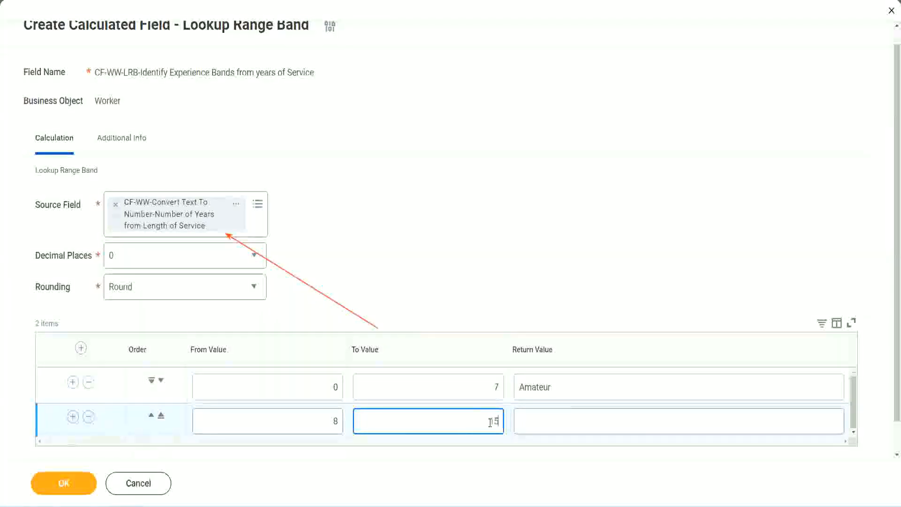
{"action": "left_click", "coordinate": [555, 418]}
{"action": "type", "text": "Ex"}
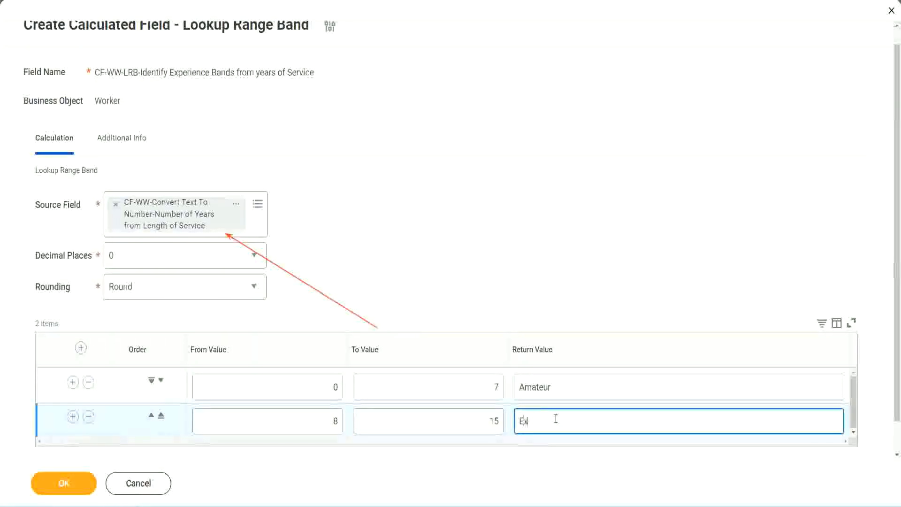
{"action": "type", "text": "perienced"}
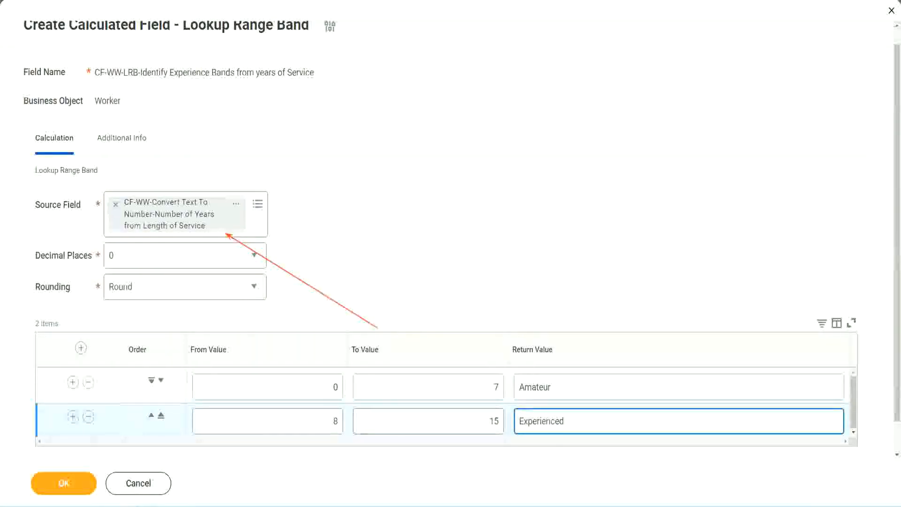
Add a third range band from 16 to 30 with the return value Senior
{"action": "left_click", "coordinate": [72, 416]}
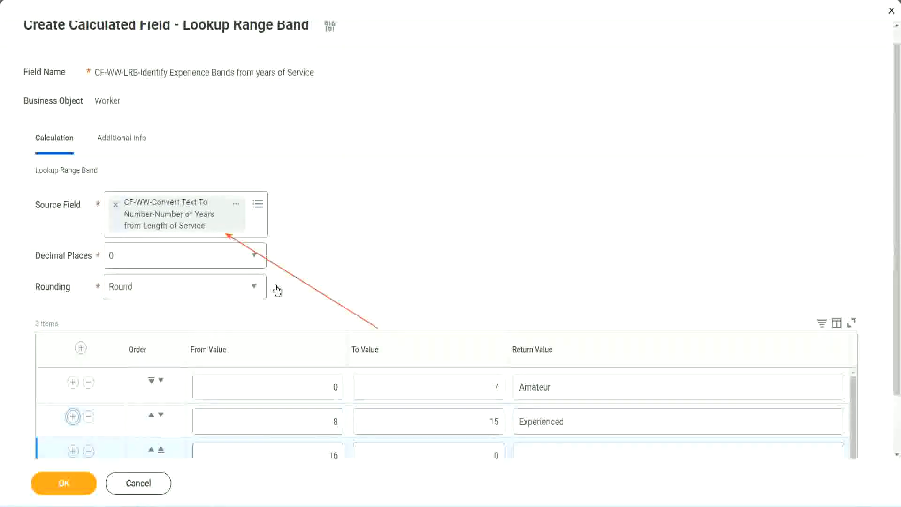
{"action": "scroll", "coordinate": [277, 289], "scroll_direction": "down", "scroll_amount": 2}
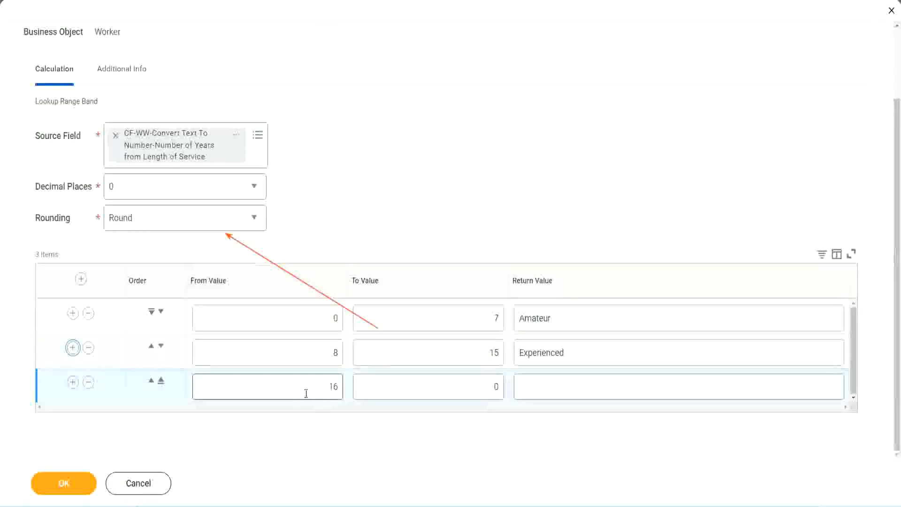
{"action": "left_click", "coordinate": [452, 387]}
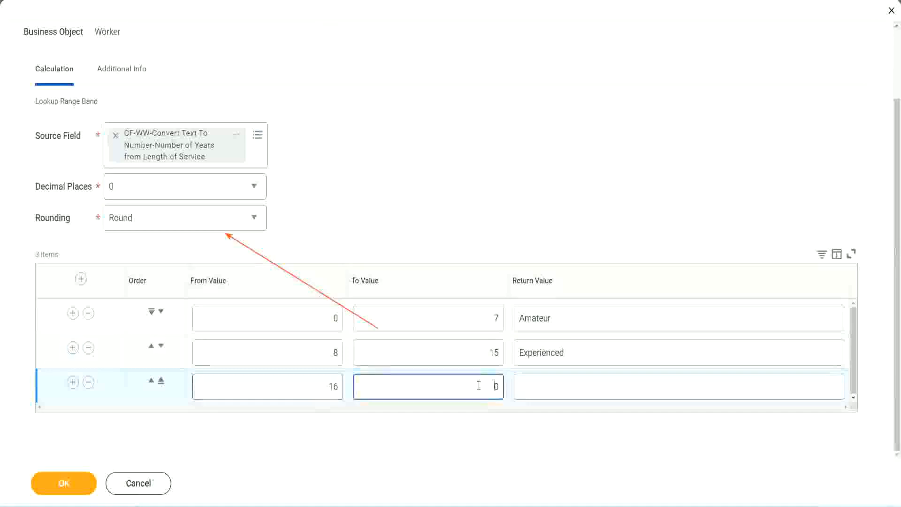
{"action": "type", "text": "3"}
{"action": "key", "text": "Tab"}
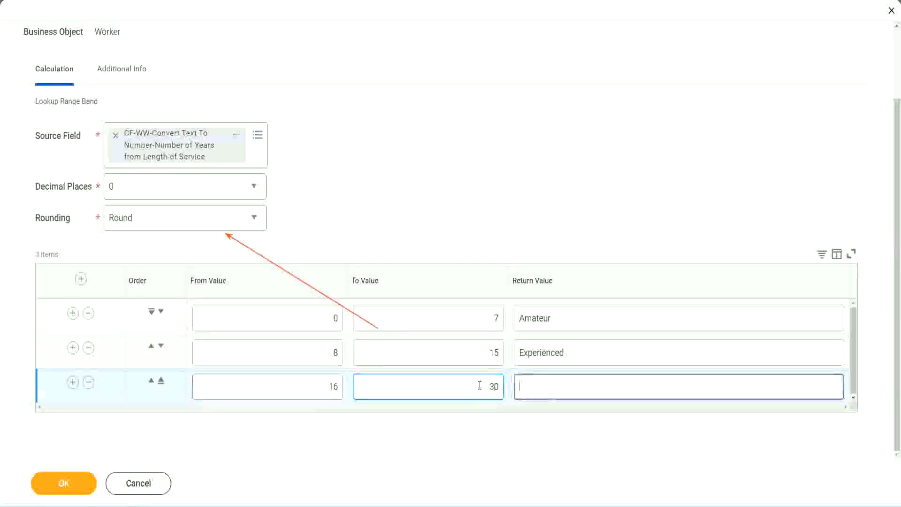
{"action": "type", "text": "L"}
{"action": "key", "text": "BackSpace"}
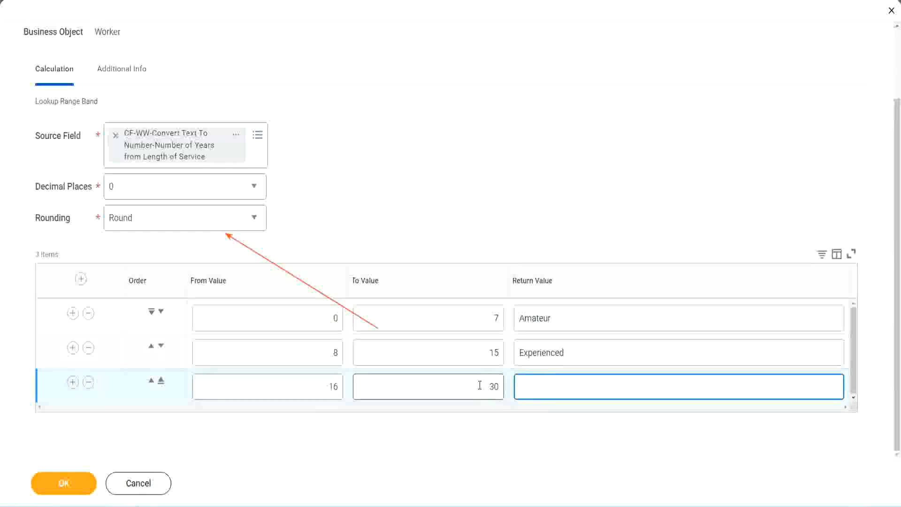
{"action": "type", "text": "Senior"}
Add a fourth range band from 31 to 1000 with the return value Legend
{"action": "left_click", "coordinate": [73, 381]}
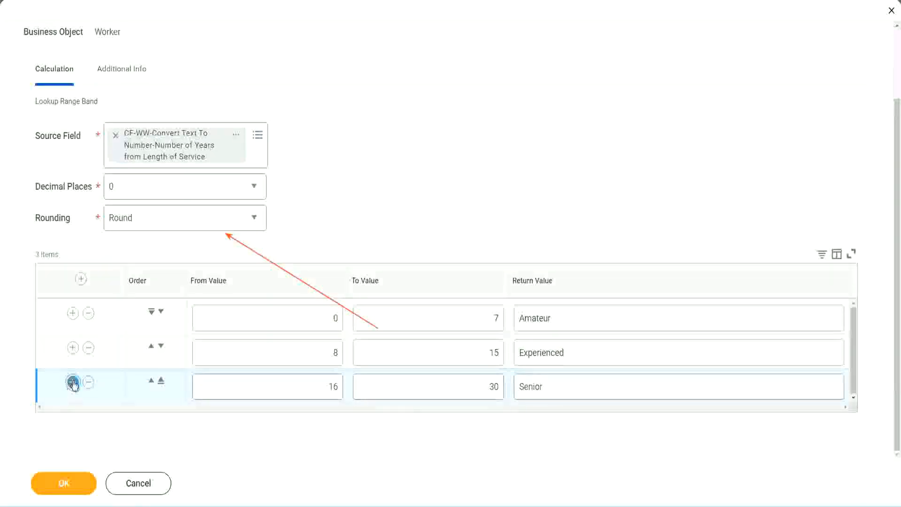
{"action": "left_click", "coordinate": [296, 382]}
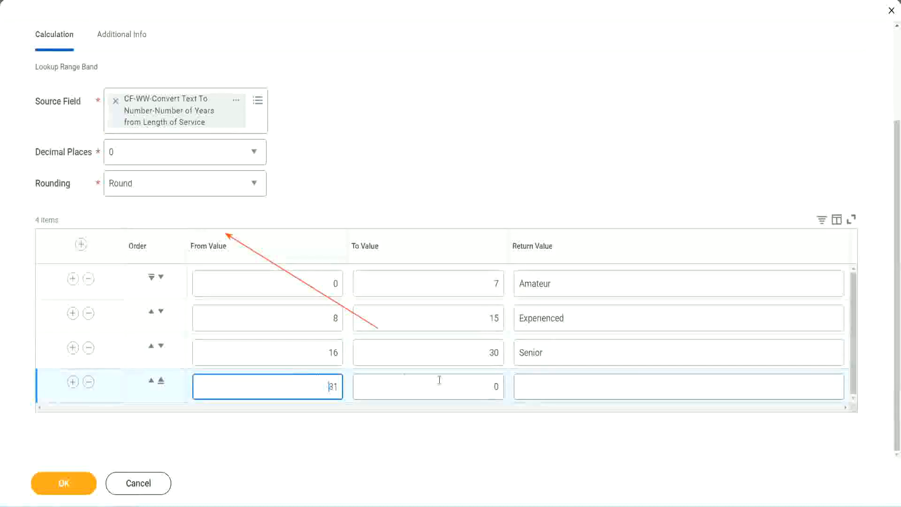
{"action": "left_click", "coordinate": [486, 385]}
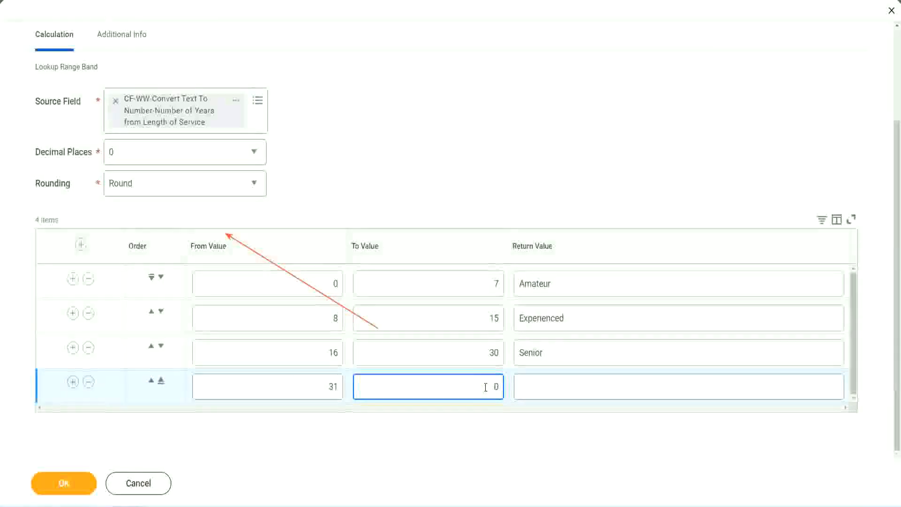
{"action": "type", "text": "1000"}
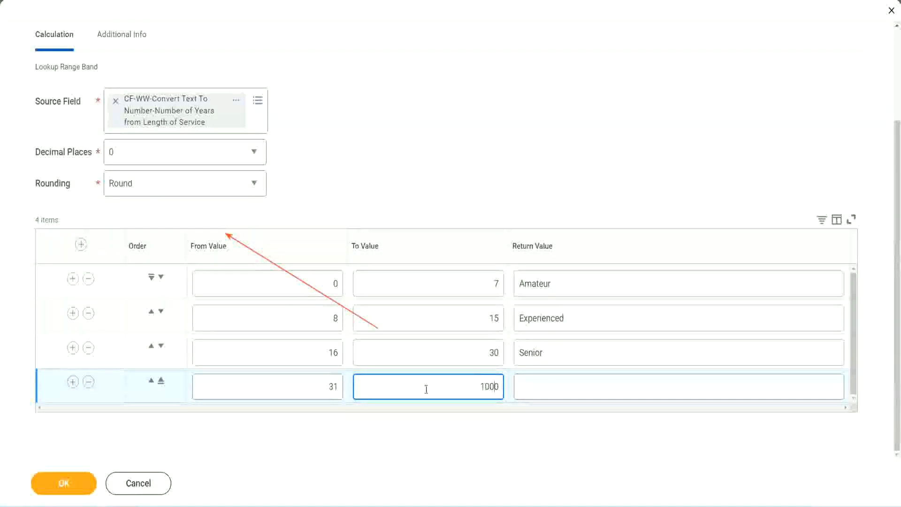
{"action": "left_click_drag", "start_coordinate": [468, 381], "coordinate": [523, 380]}
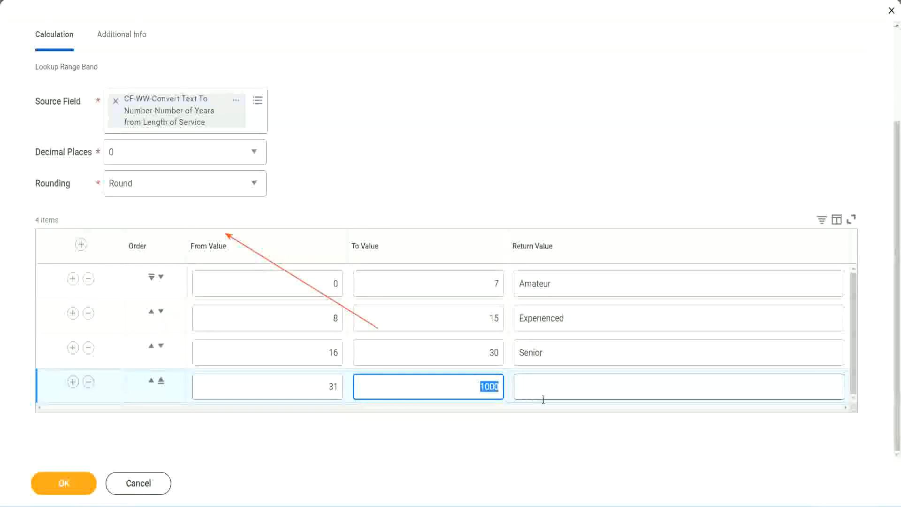
{"action": "left_click", "coordinate": [477, 383]}
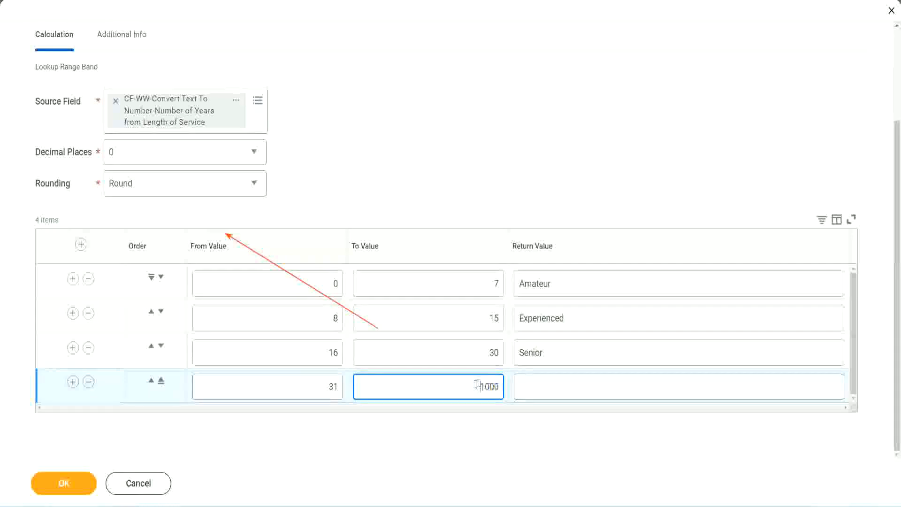
{"action": "left_click_drag", "start_coordinate": [472, 384], "coordinate": [504, 384]}
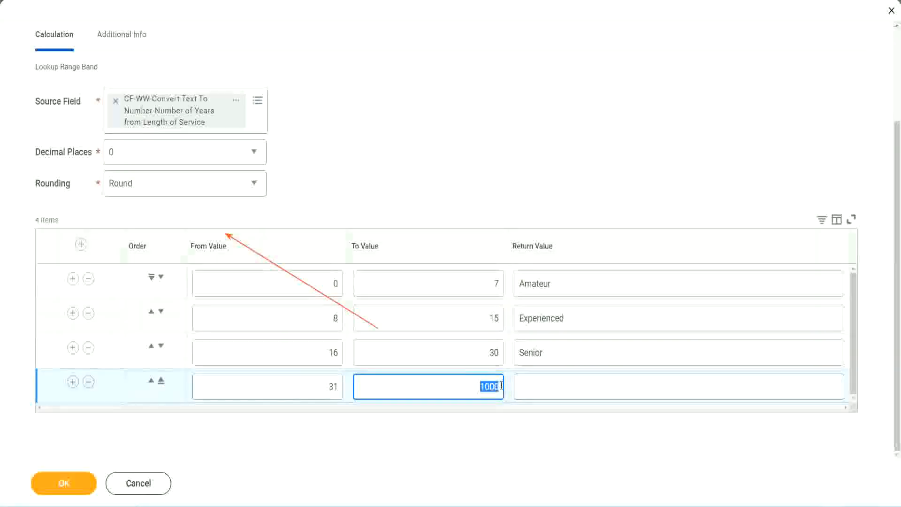
{"action": "left_click", "coordinate": [562, 386]}
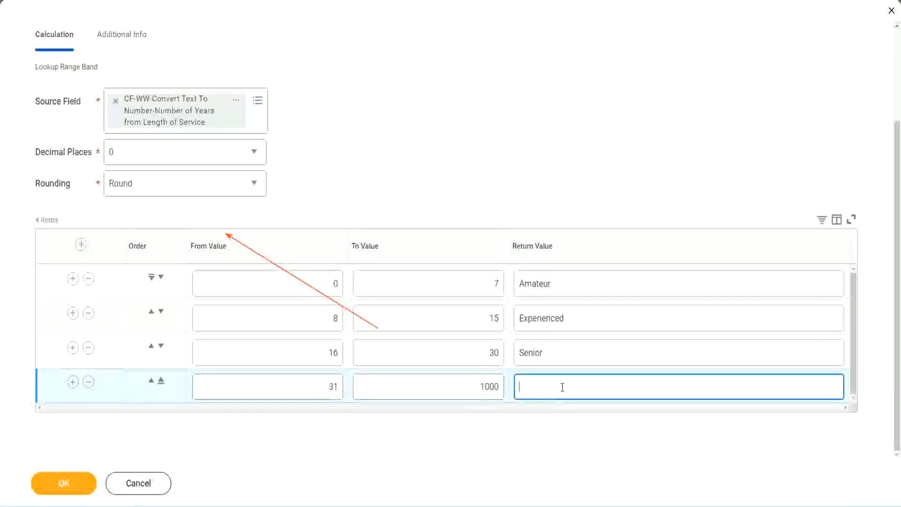
{"action": "type", "text": "Legend"}
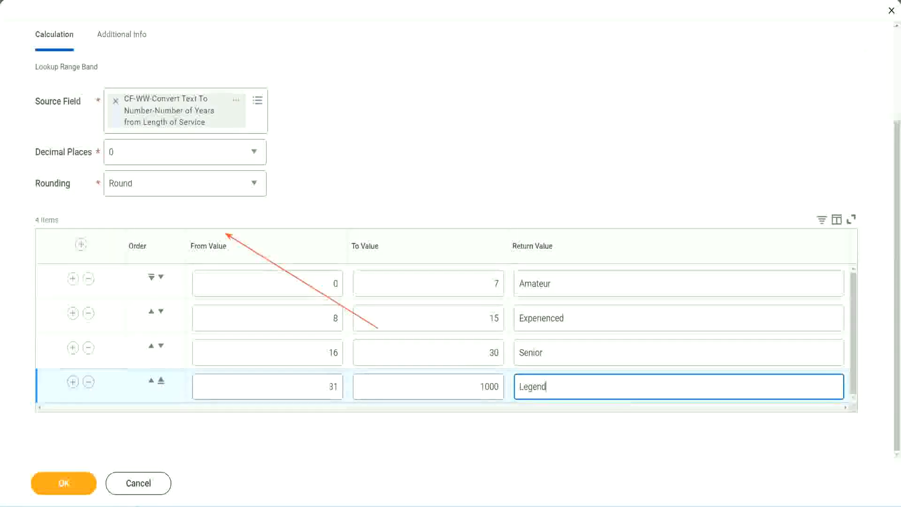
{"action": "left_click", "coordinate": [421, 156]}
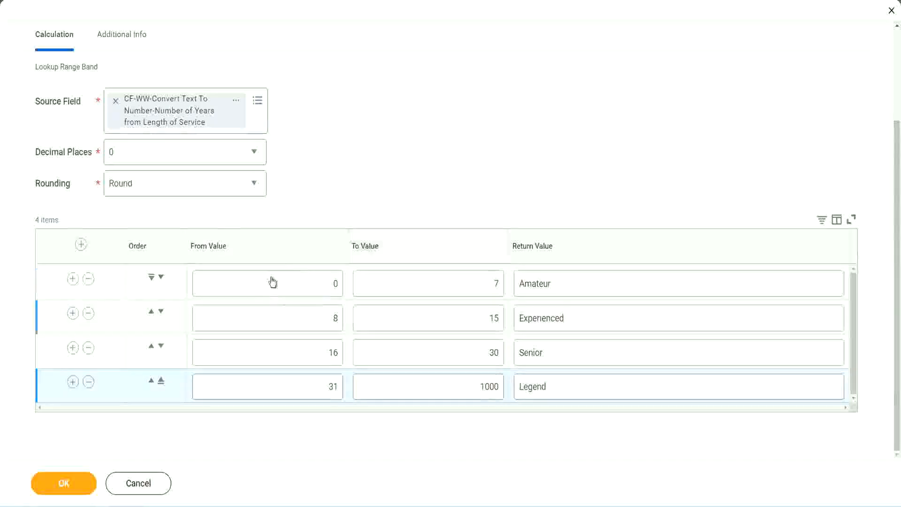
Review the From, To and Return values of the four range bands
{"action": "left_click", "coordinate": [585, 281]}
{"action": "left_click", "coordinate": [582, 319]}
{"action": "left_click", "coordinate": [569, 356]}
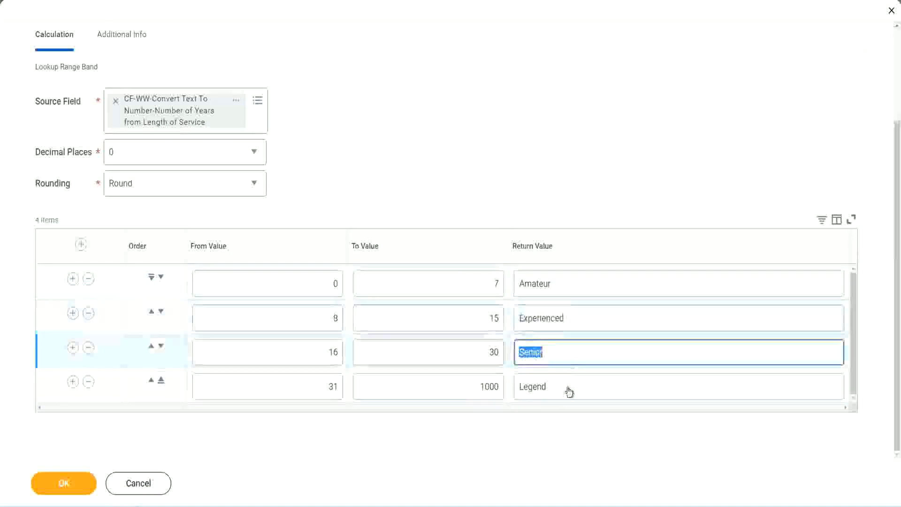
{"action": "left_click", "coordinate": [569, 386]}
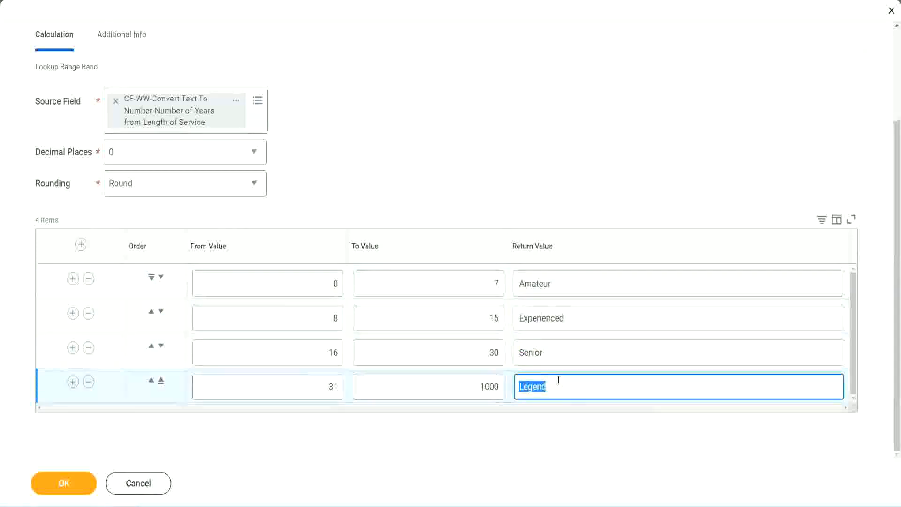
{"action": "left_click", "coordinate": [289, 285]}
{"action": "left_click", "coordinate": [464, 279]}
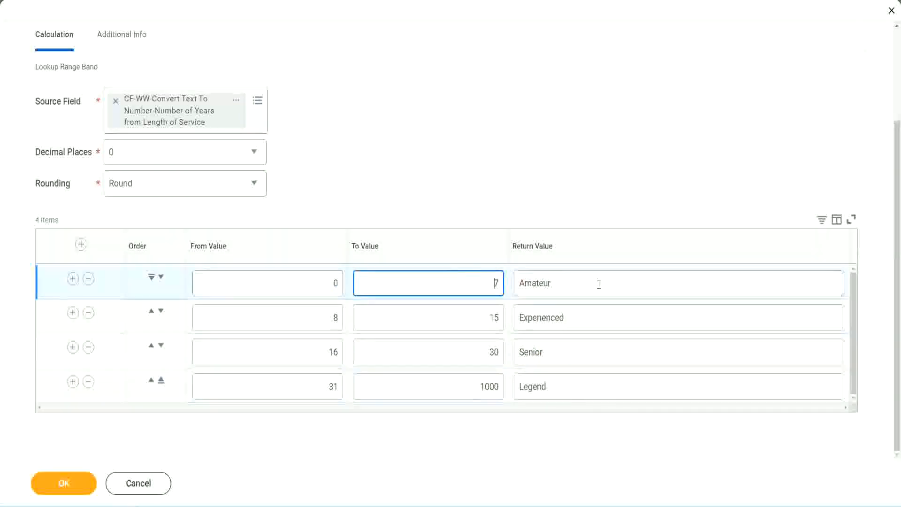
{"action": "left_click", "coordinate": [598, 283]}
{"action": "left_click", "coordinate": [583, 317]}
{"action": "left_click", "coordinate": [572, 353]}
{"action": "left_click", "coordinate": [565, 384]}
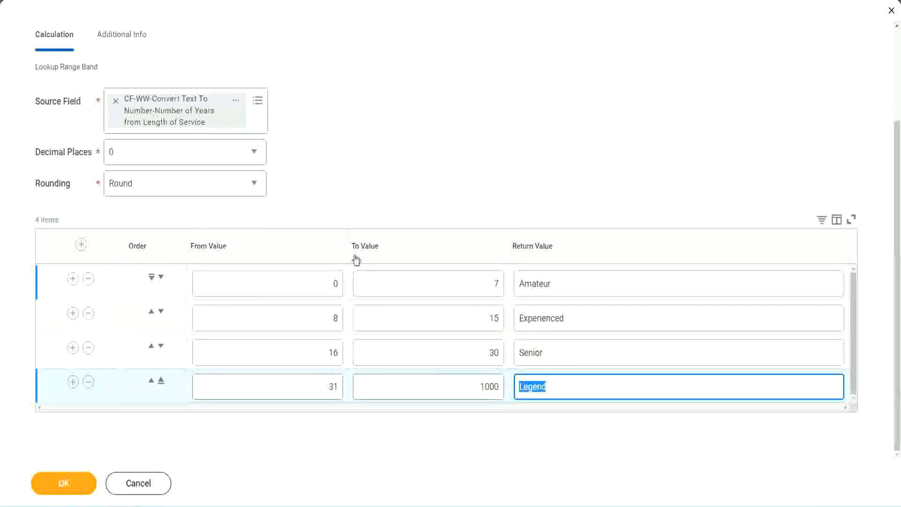
{"action": "left_click", "coordinate": [418, 202]}
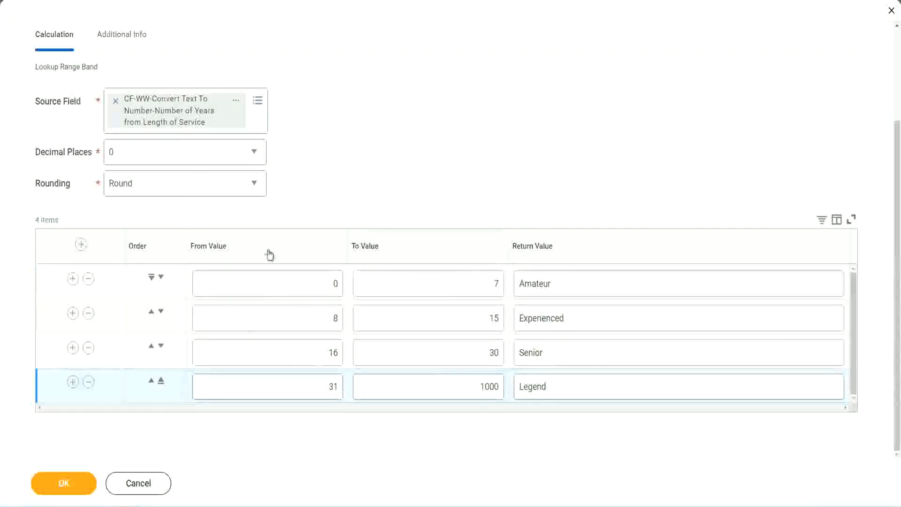
Save the lookup range band calculated field and copy its name from the save confirmation
{"action": "left_click", "coordinate": [62, 482]}
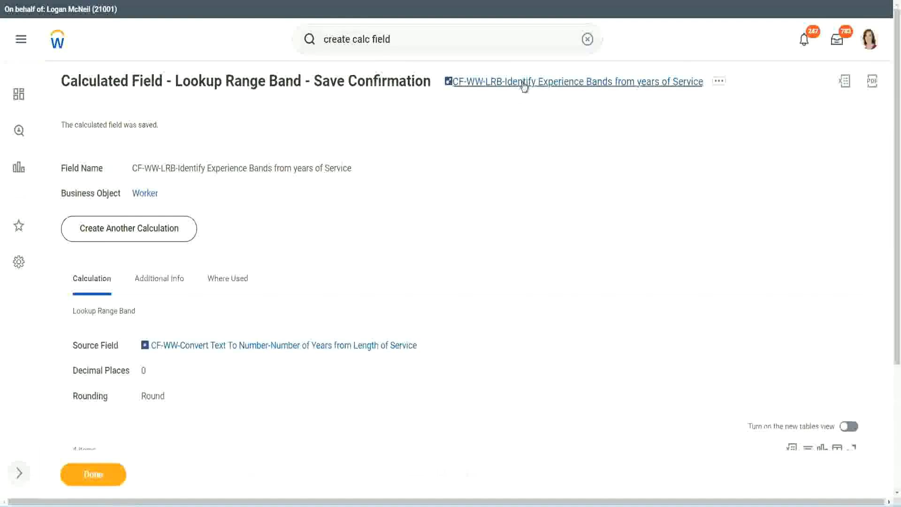
{"action": "right_click", "coordinate": [524, 85]}
{"action": "left_click", "coordinate": [536, 136]}
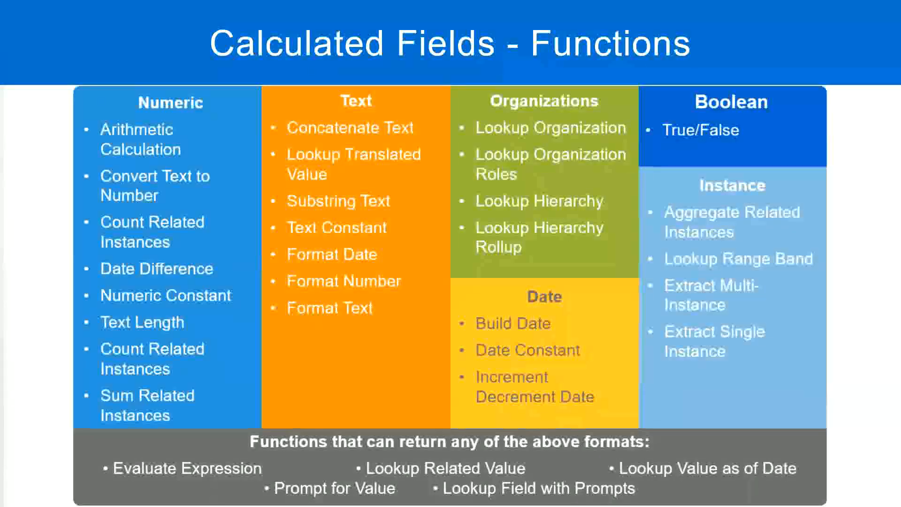
Switch to Notepad++ and add the amount 10,000 USD a few lines below the Eval Expression notes
{"action": "key", "text": "alt+Tab"}
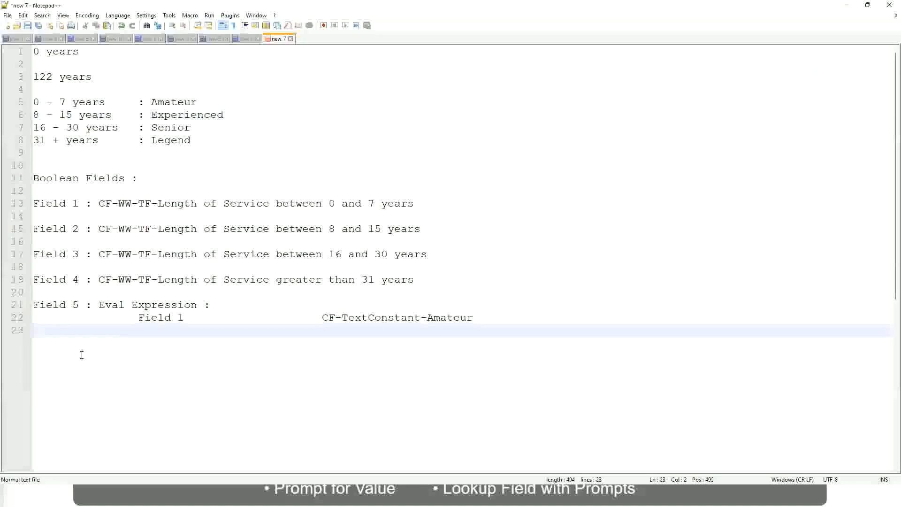
{"action": "key", "text": "Return"}
{"action": "key", "text": "Return"}
{"action": "key", "text": "Return"}
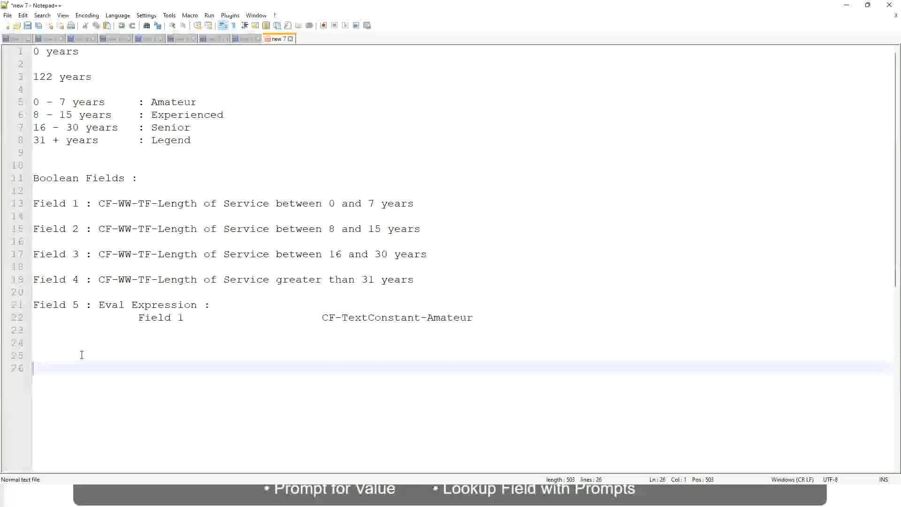
{"action": "type", "text": "10,000 USD"}
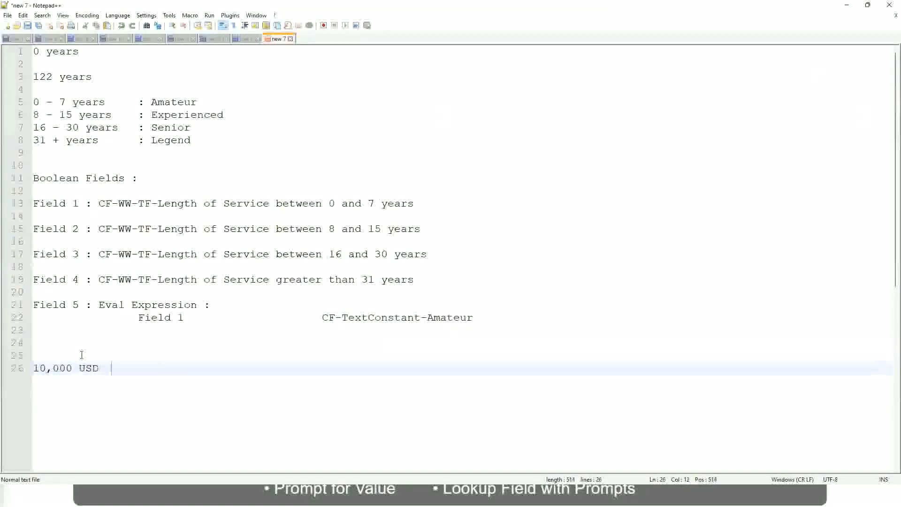
Add the amount 1,000,000 USD after a wide gap on the same line as 10,000 USD
{"action": "key", "text": "Tab"}
{"action": "key", "text": "Tab"}
{"action": "key", "text": "Tab"}
{"action": "key", "text": "Tab"}
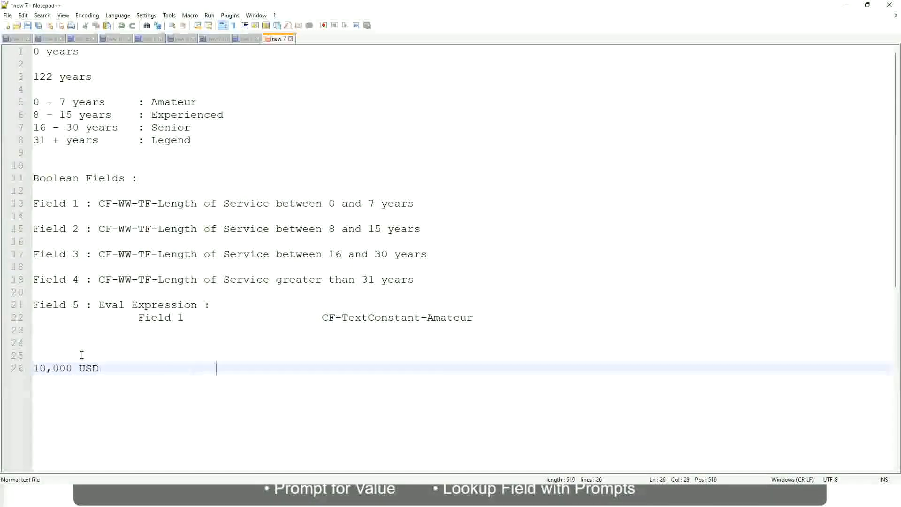
{"action": "type", "text": "1,00"}
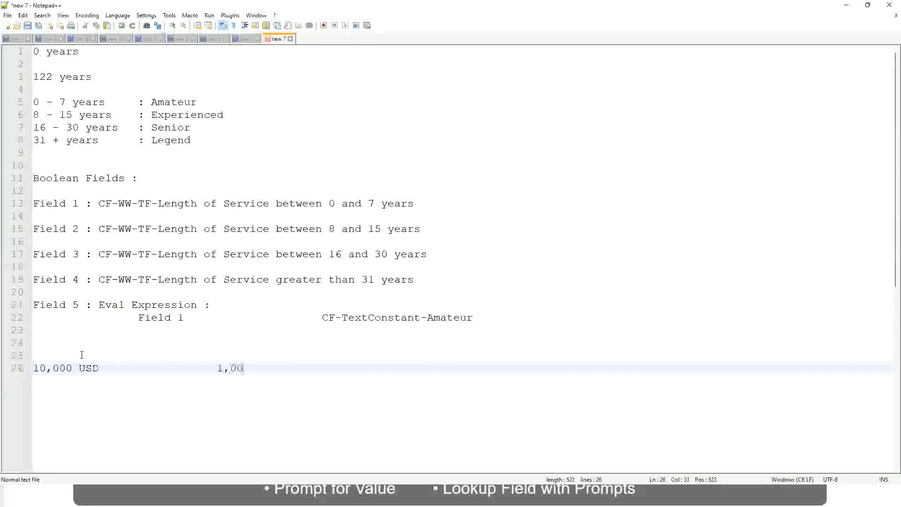
{"action": "type", "text": "0,000"}
{"action": "key", "text": "Left"}
{"action": "key", "text": "Left"}
{"action": "key", "text": "Left"}
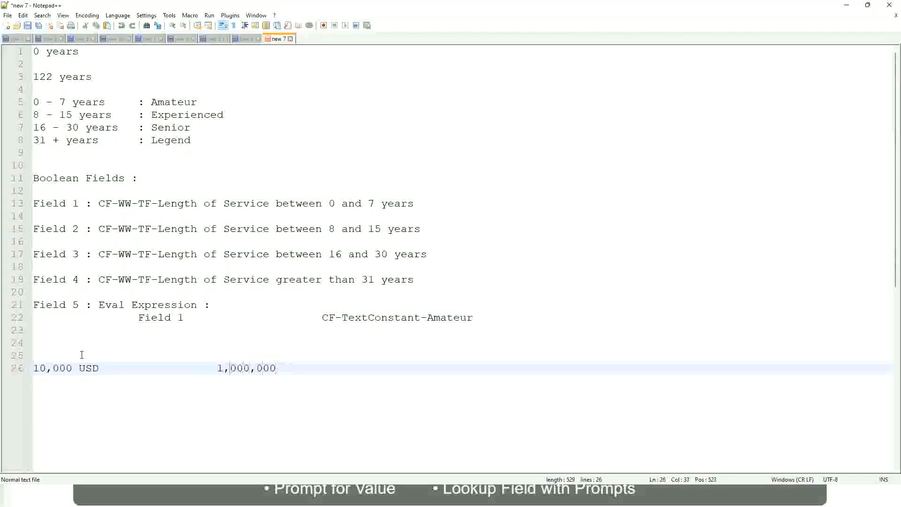
{"action": "key", "text": "Right"}
{"action": "key", "text": "Right"}
{"action": "key", "text": "Right"}
{"action": "key", "text": "Right"}
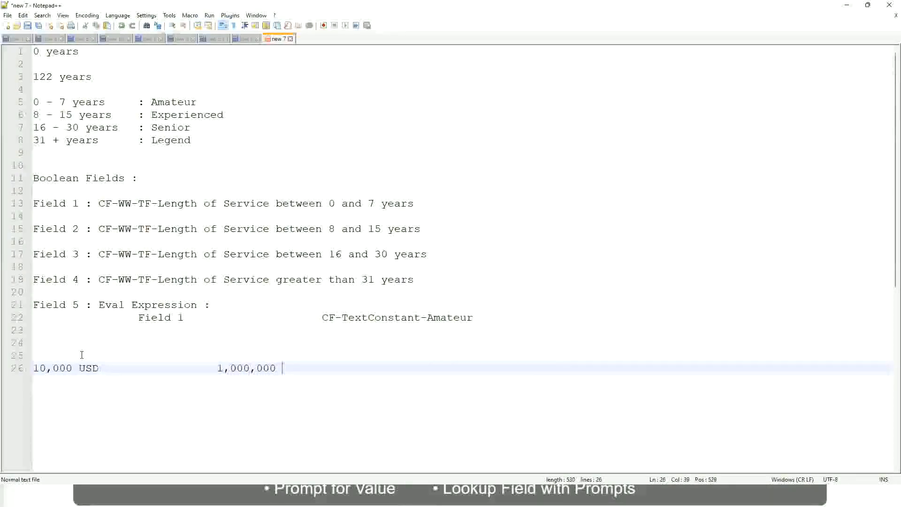
{"action": "type", "text": "USD"}
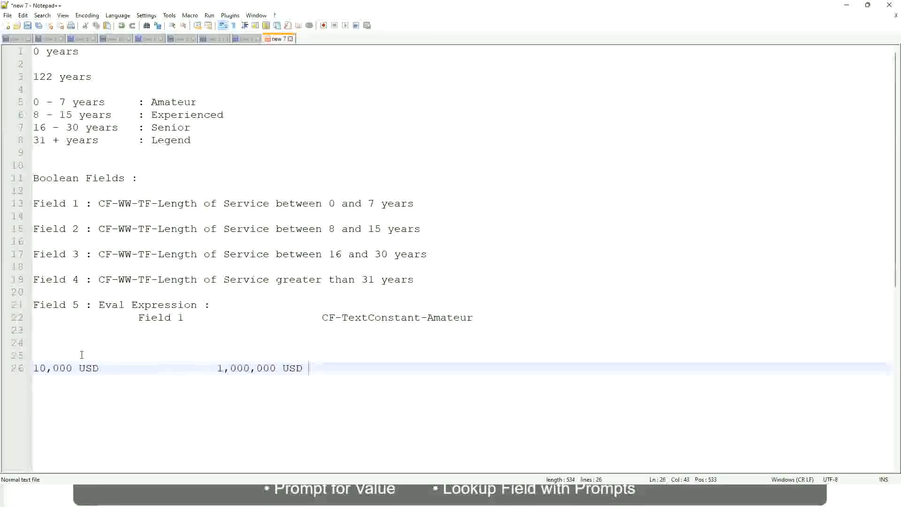
Add the range "10 - 50,000" labelled ": Low" below the USD amounts, leaving one blank line between
{"action": "key", "text": "Return"}
{"action": "key", "text": "Return"}
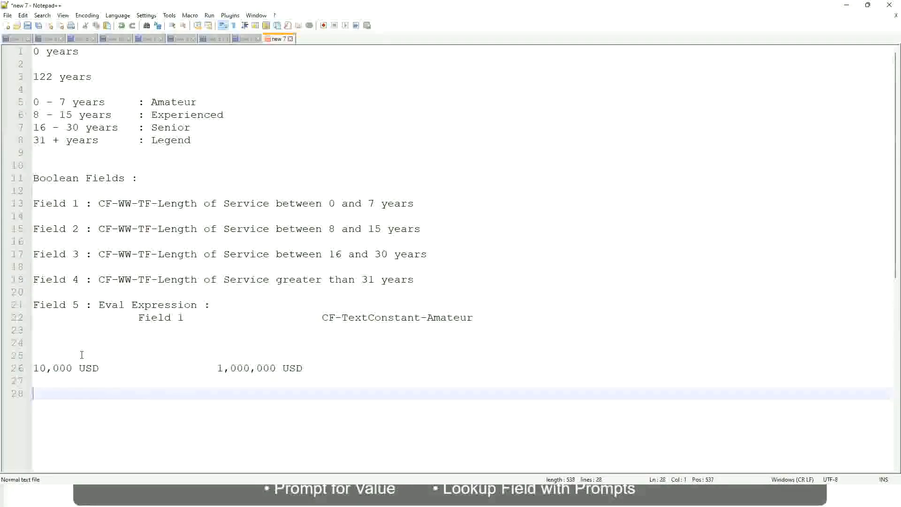
{"action": "type", "text": "10 - 50,000"}
{"action": "key", "text": "Tab"}
{"action": "key", "text": "Tab"}
{"action": "key", "text": "Tab"}
{"action": "key", "text": "Tab"}
{"action": "type", "text": ": Low"}
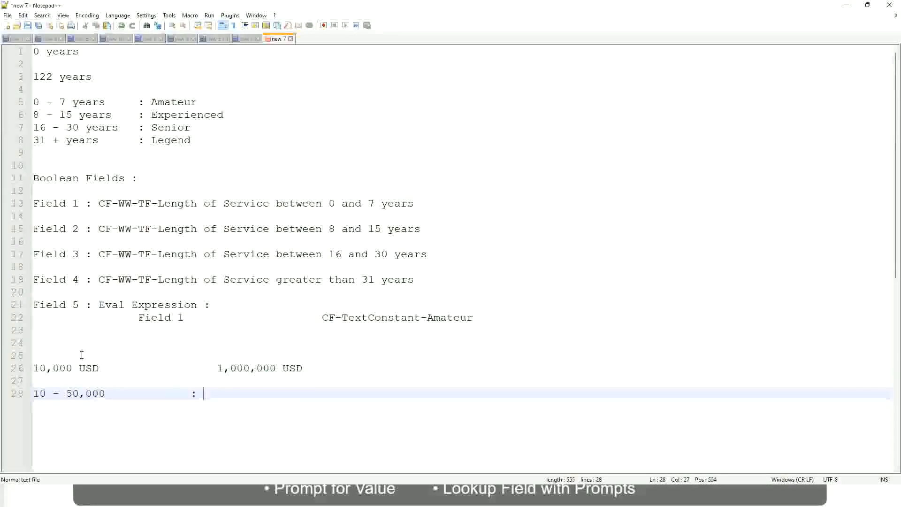
Add the range "50,001 - 150,000" labelled ": Medium" directly below the Low range, with the labels aligned
{"action": "key", "text": "Return"}
{"action": "key", "text": "Return"}
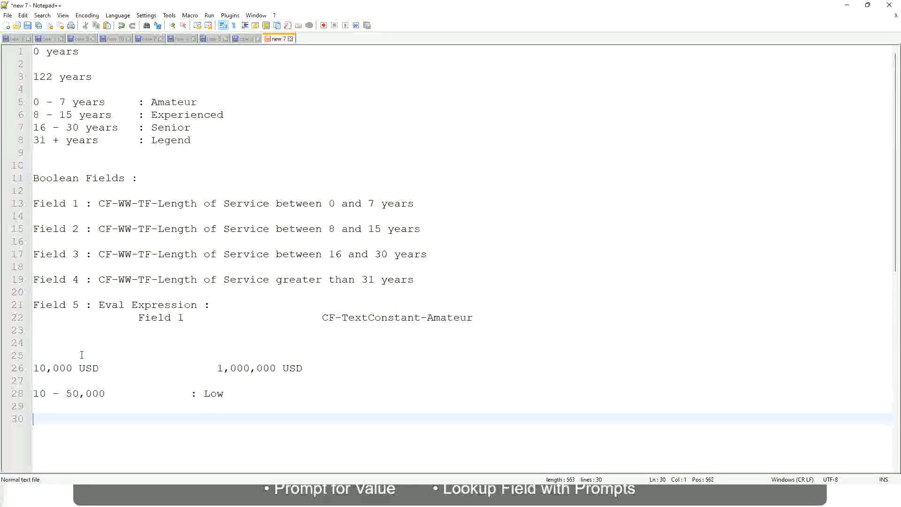
{"action": "key", "text": "Up"}
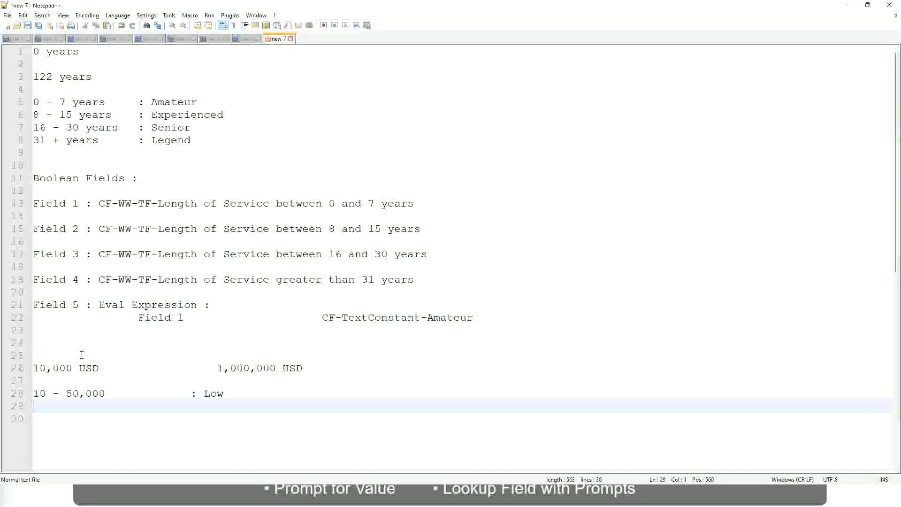
{"action": "type", "text": "50,001 "}
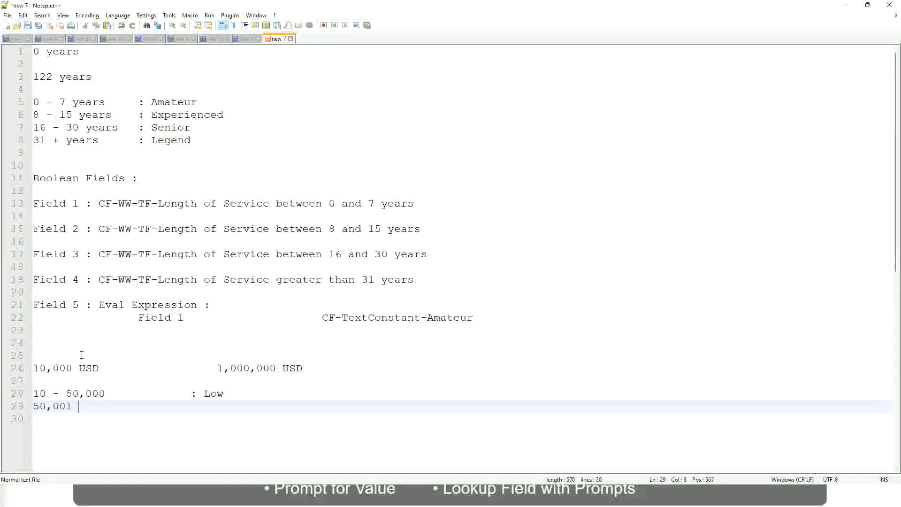
{"action": "type", "text": "- 150,000"}
{"action": "key", "text": "Tab"}
{"action": "key", "text": "Tab"}
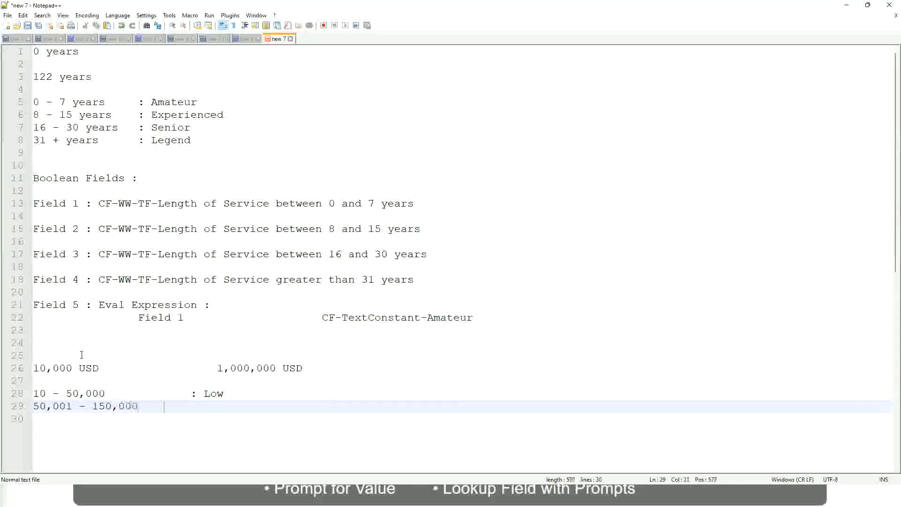
{"action": "type", "text": ": Med"}
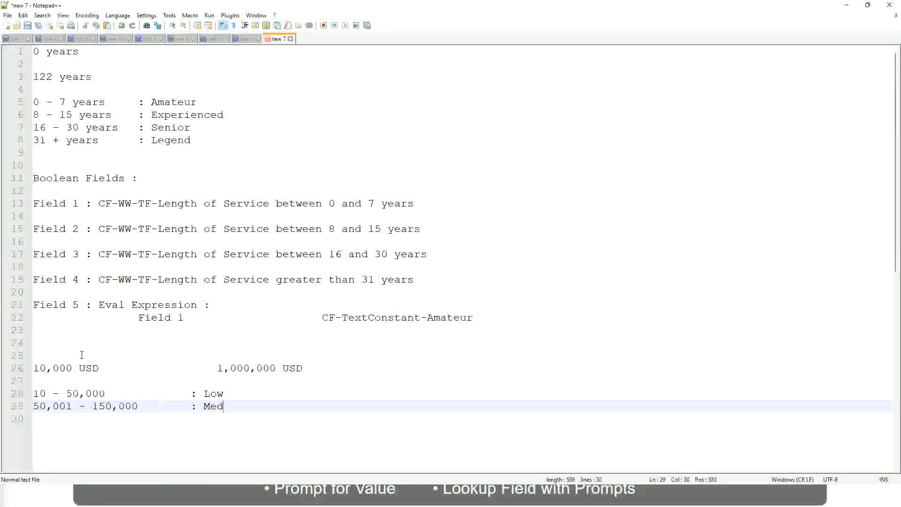
{"action": "type", "text": "ium"}
Add the range "> 150,000" labelled ": High" on the line below the Medium range, aligned with the other labels
{"action": "key", "text": "Return"}
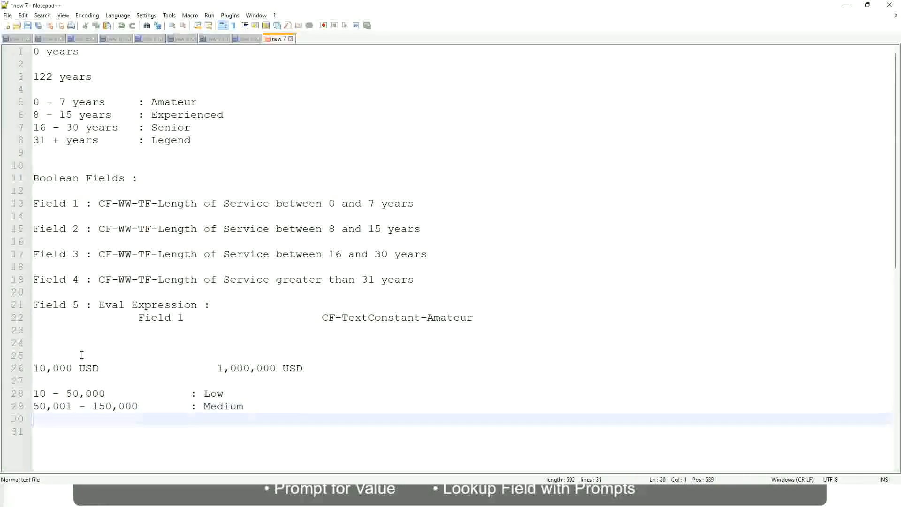
{"action": "type", "text": "> 150,000"}
{"action": "key", "text": "Tab"}
{"action": "key", "text": "Tab"}
{"action": "key", "text": "Tab"}
{"action": "key", "text": "Tab"}
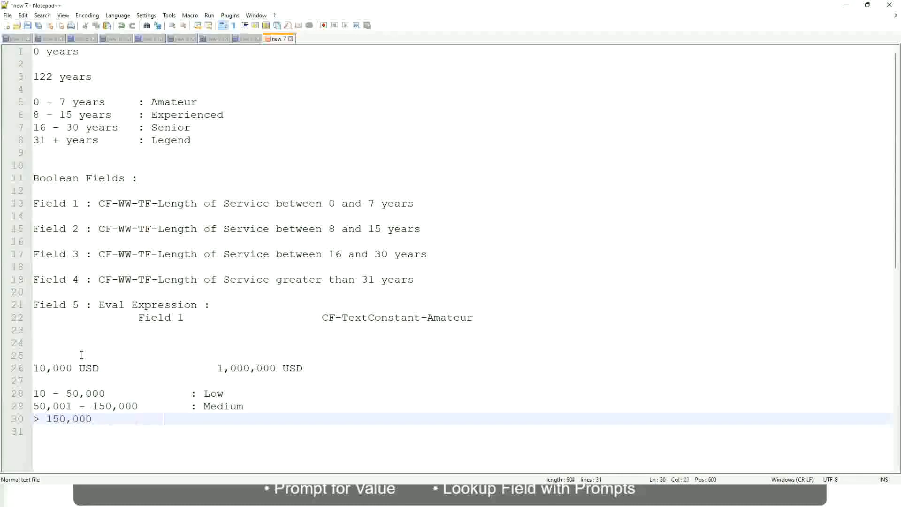
{"action": "type", "text": ": High"}
Review the lower and upper USD amounts against the Low, Medium and High range bands
{"action": "left_click", "coordinate": [29, 367]}
{"action": "left_click", "coordinate": [37, 368]}
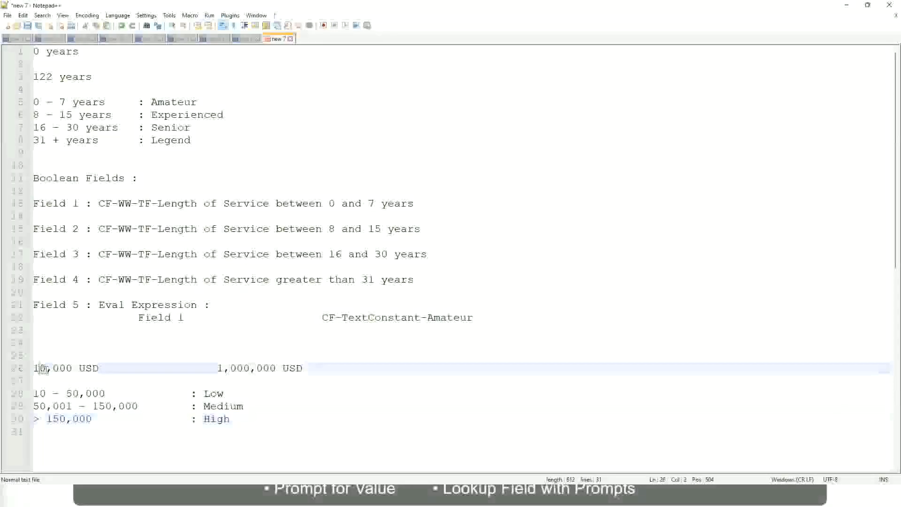
{"action": "double_click", "coordinate": [270, 368]}
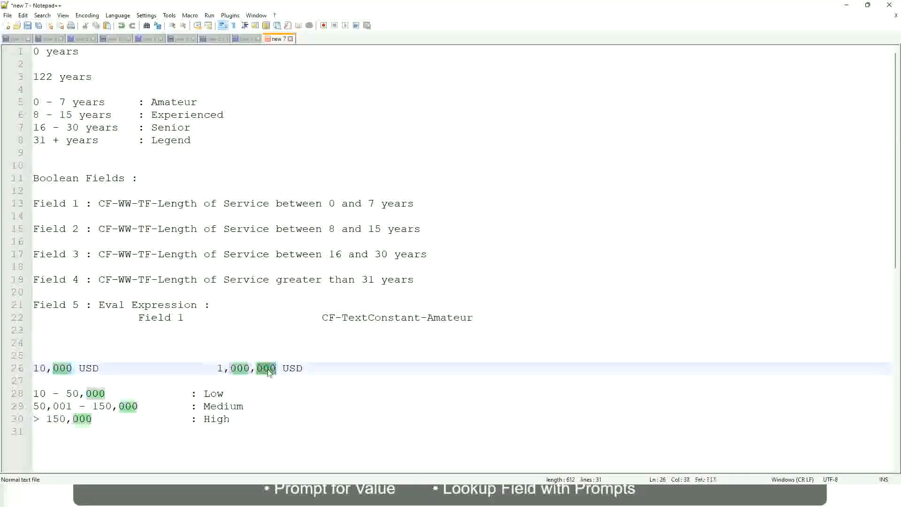
{"action": "left_click", "coordinate": [165, 406]}
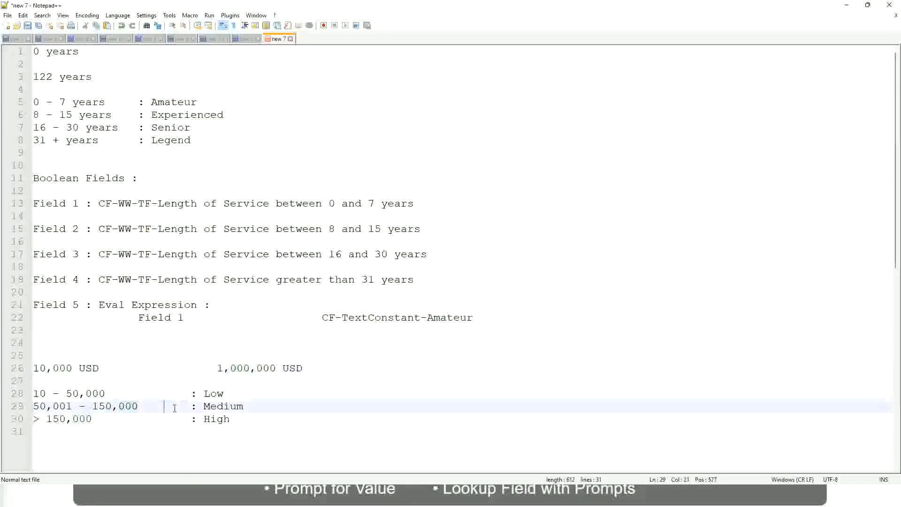
{"action": "left_click", "coordinate": [29, 367]}
{"action": "left_click", "coordinate": [278, 369]}
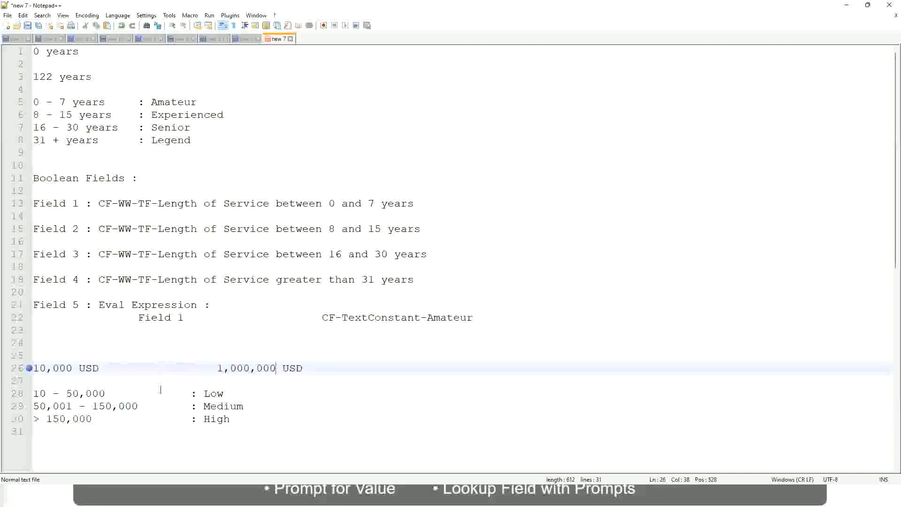
{"action": "left_click", "coordinate": [216, 394]}
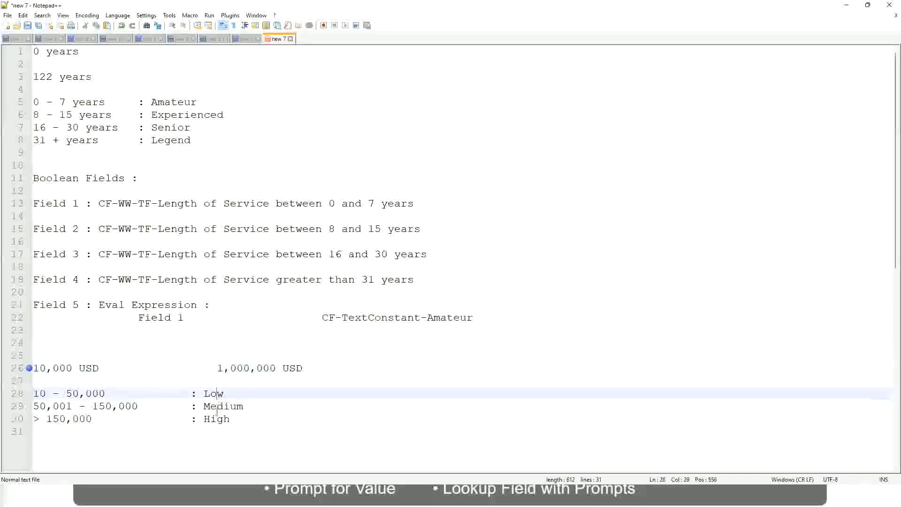
{"action": "left_click", "coordinate": [217, 419]}
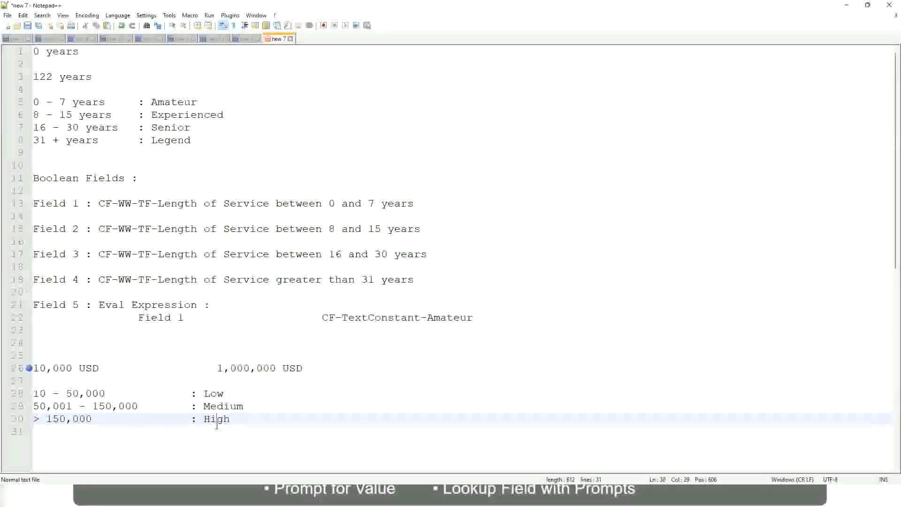
{"action": "left_click", "coordinate": [120, 379]}
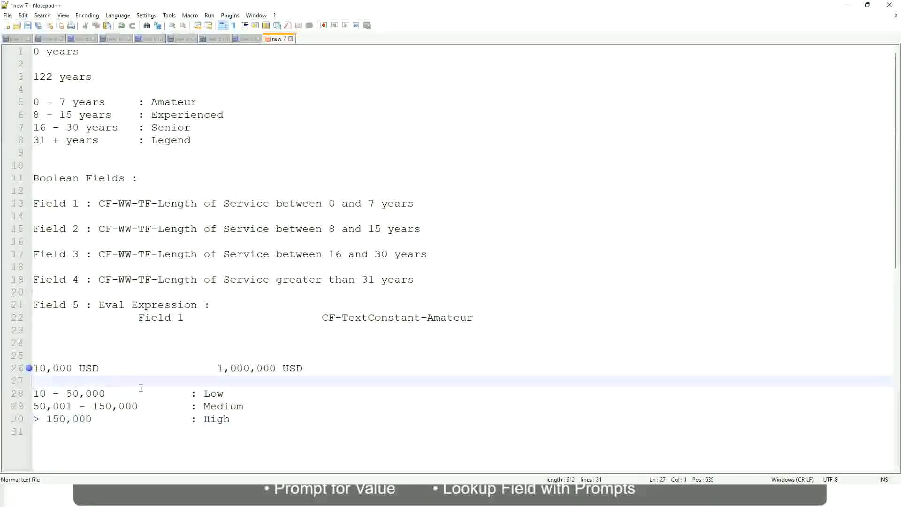
{"action": "left_click", "coordinate": [225, 420]}
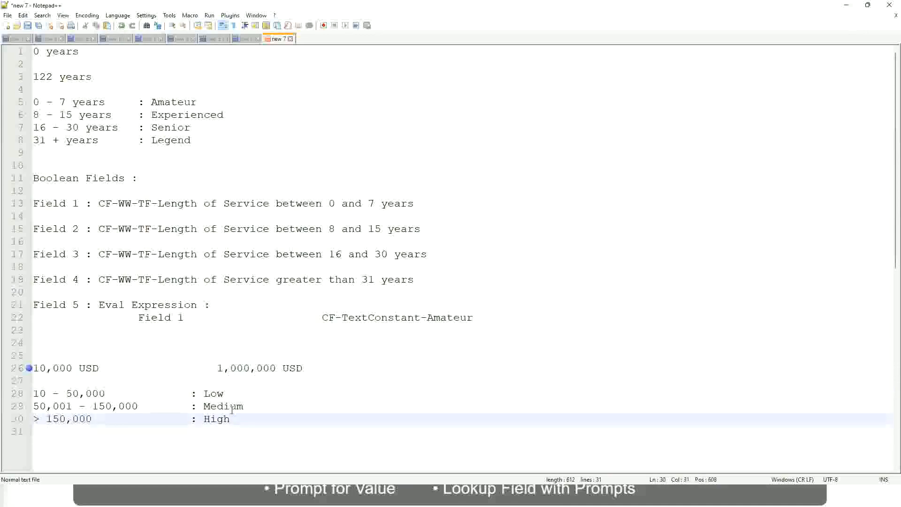